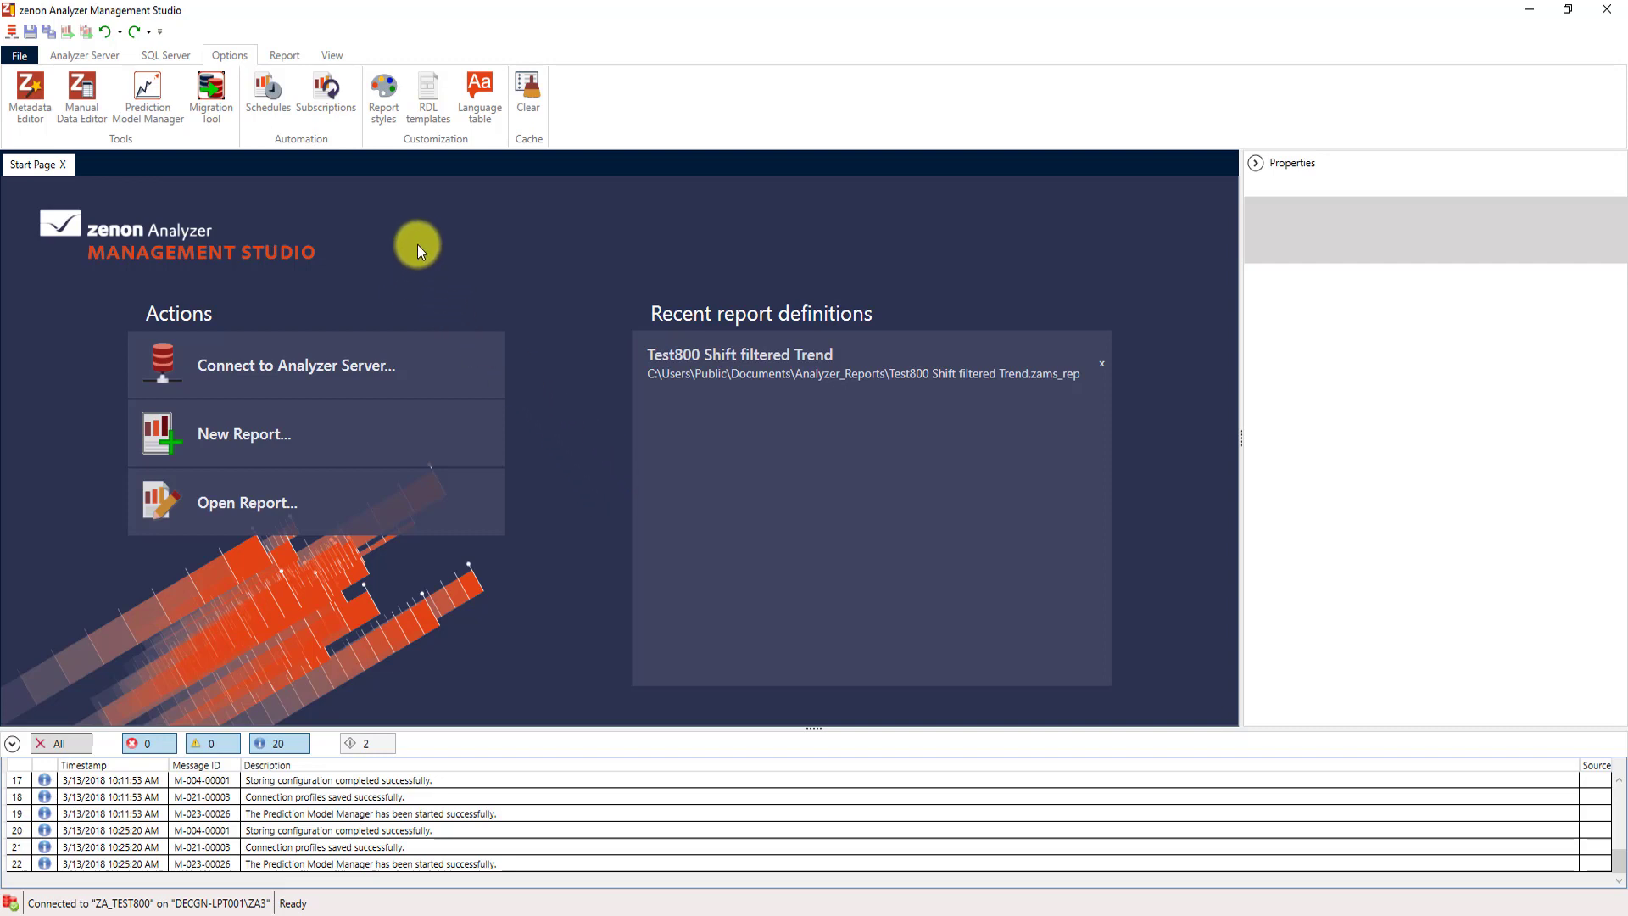
- Bring up the Prediction Model Manager showing the three existing prediction models
left_click(230, 55)
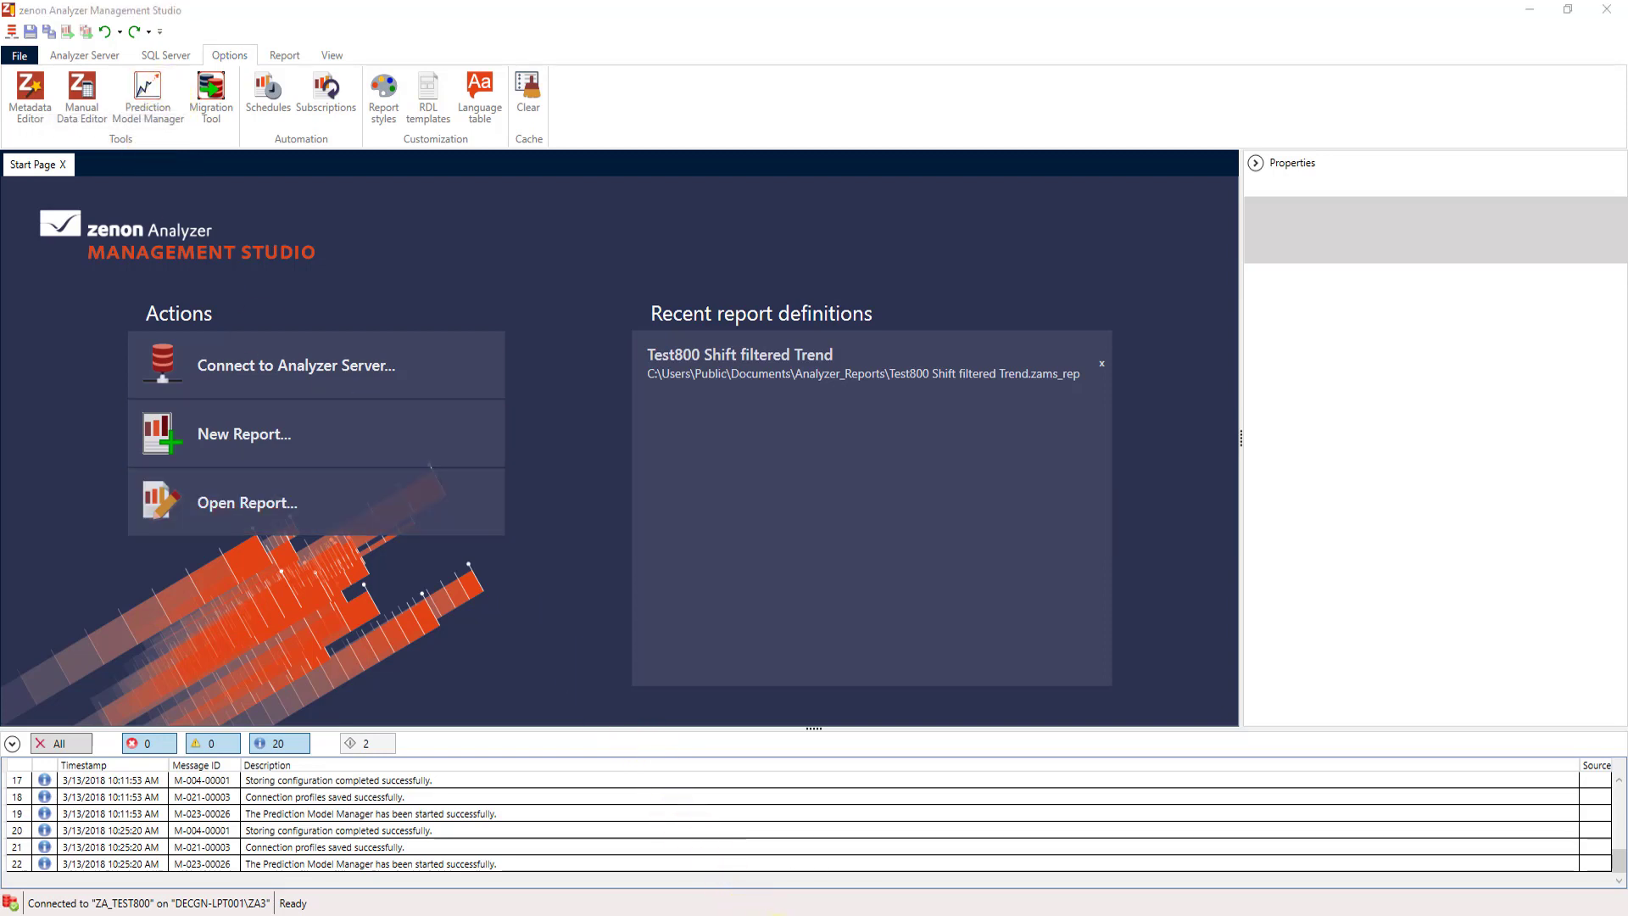
- Enlarge the chart and Properties panels, then select the Pme - Last 2 Hours model
mouse_move(746, 903)
left_click(710, 848)
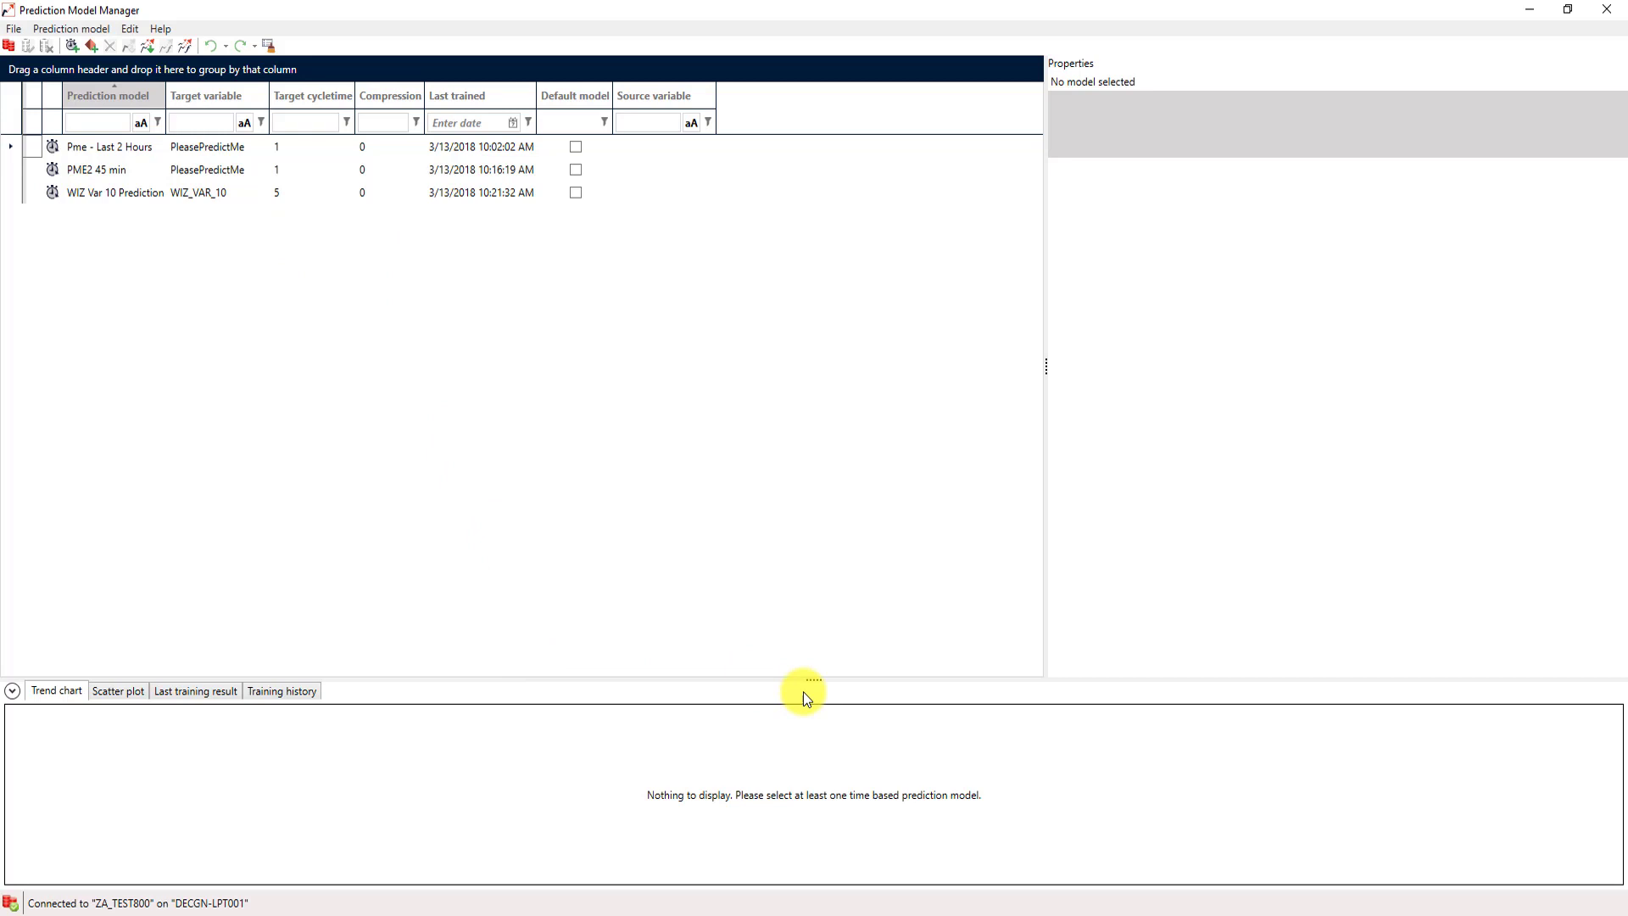
left_click_drag(819, 678, 787, 500)
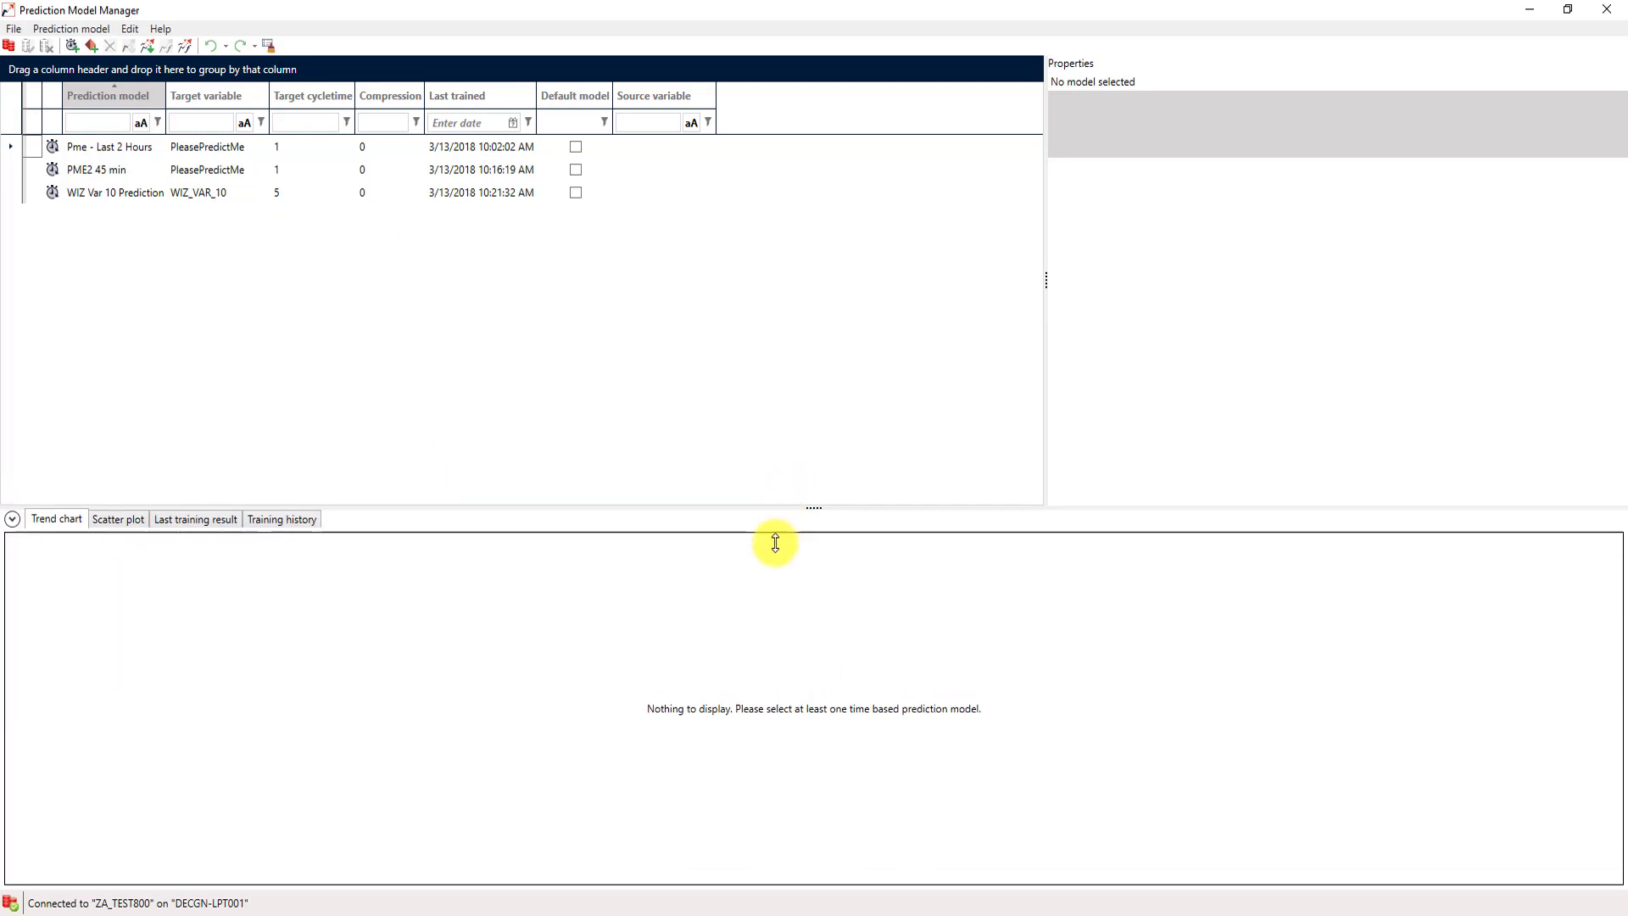
left_click_drag(1048, 319, 981, 320)
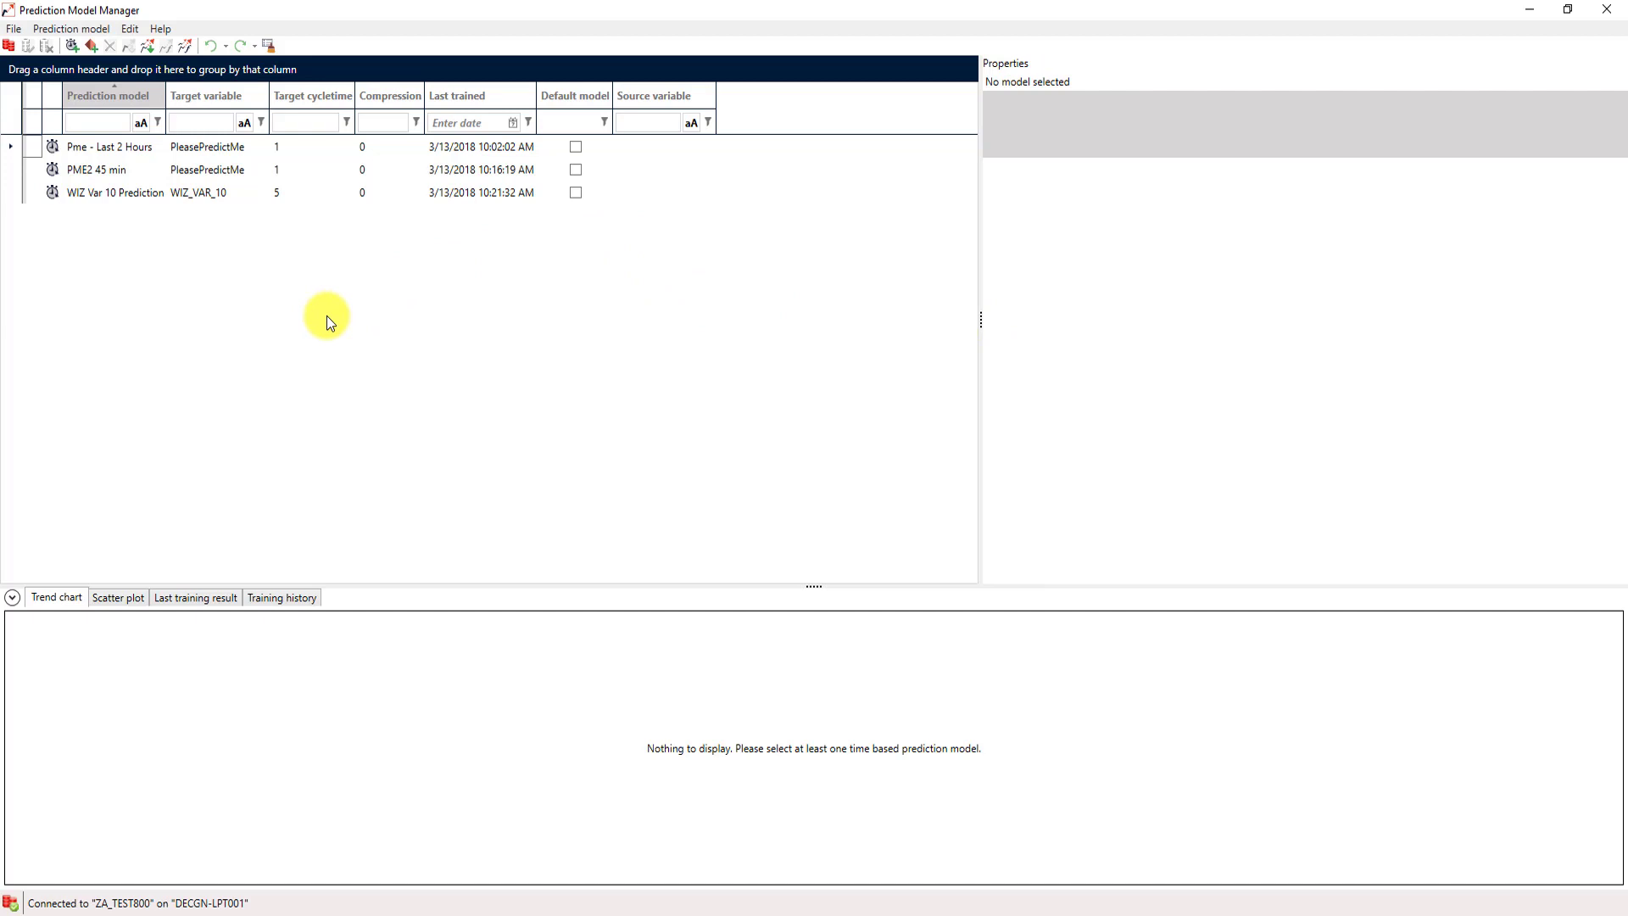
left_click(113, 154)
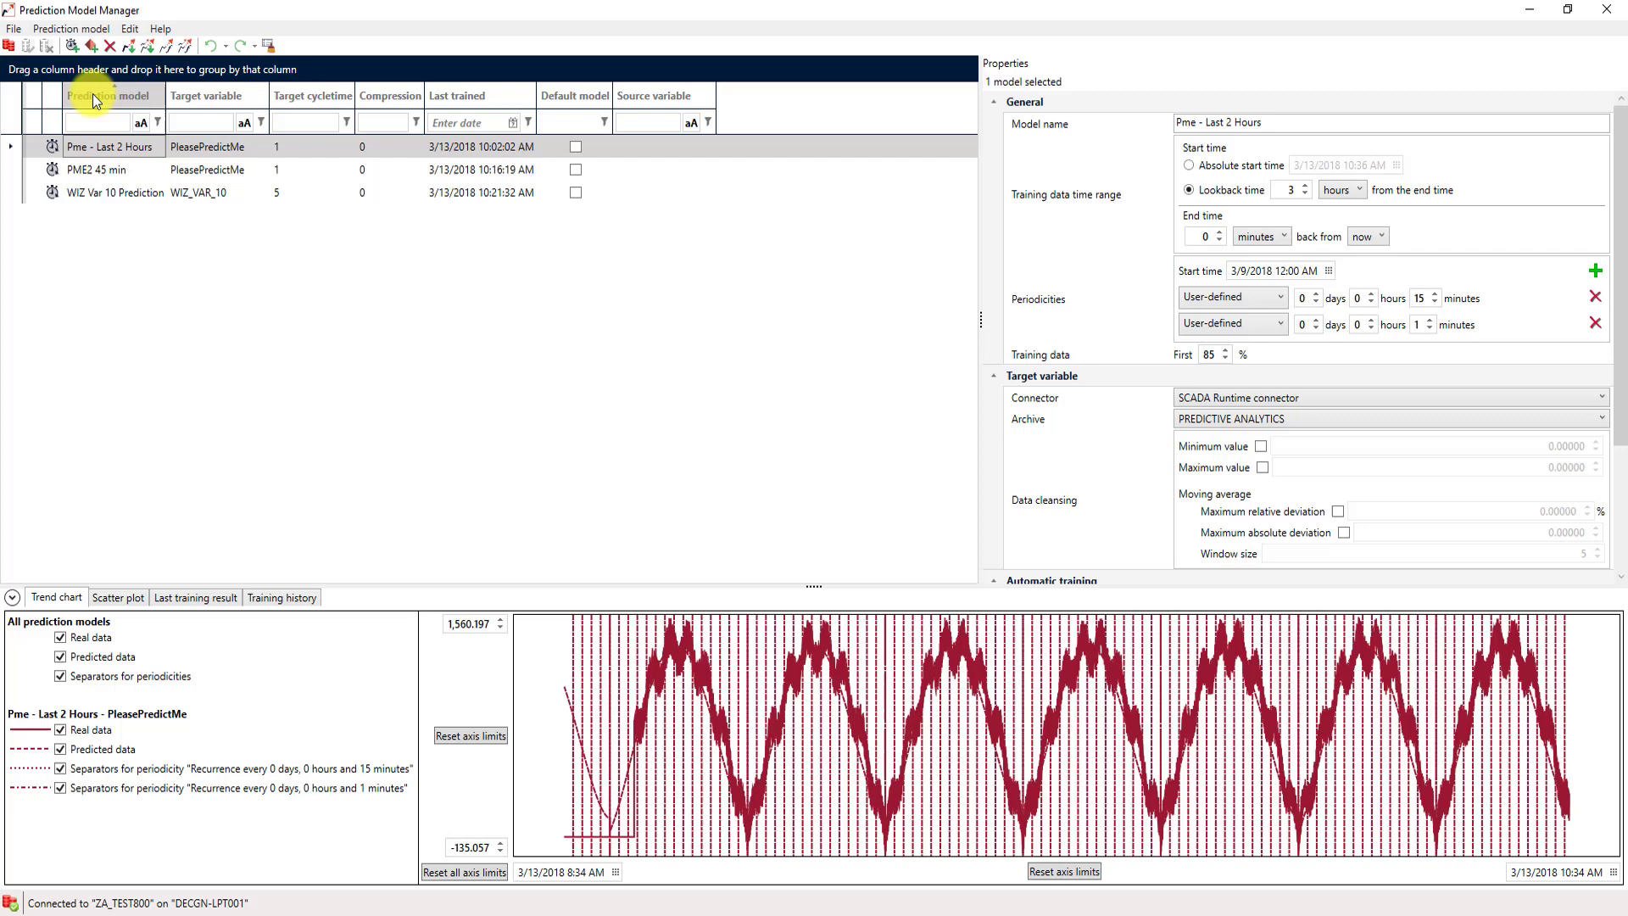
- Start a time-based prediction model with PleasePredictMe as the selected variable and continue
left_click(73, 47)
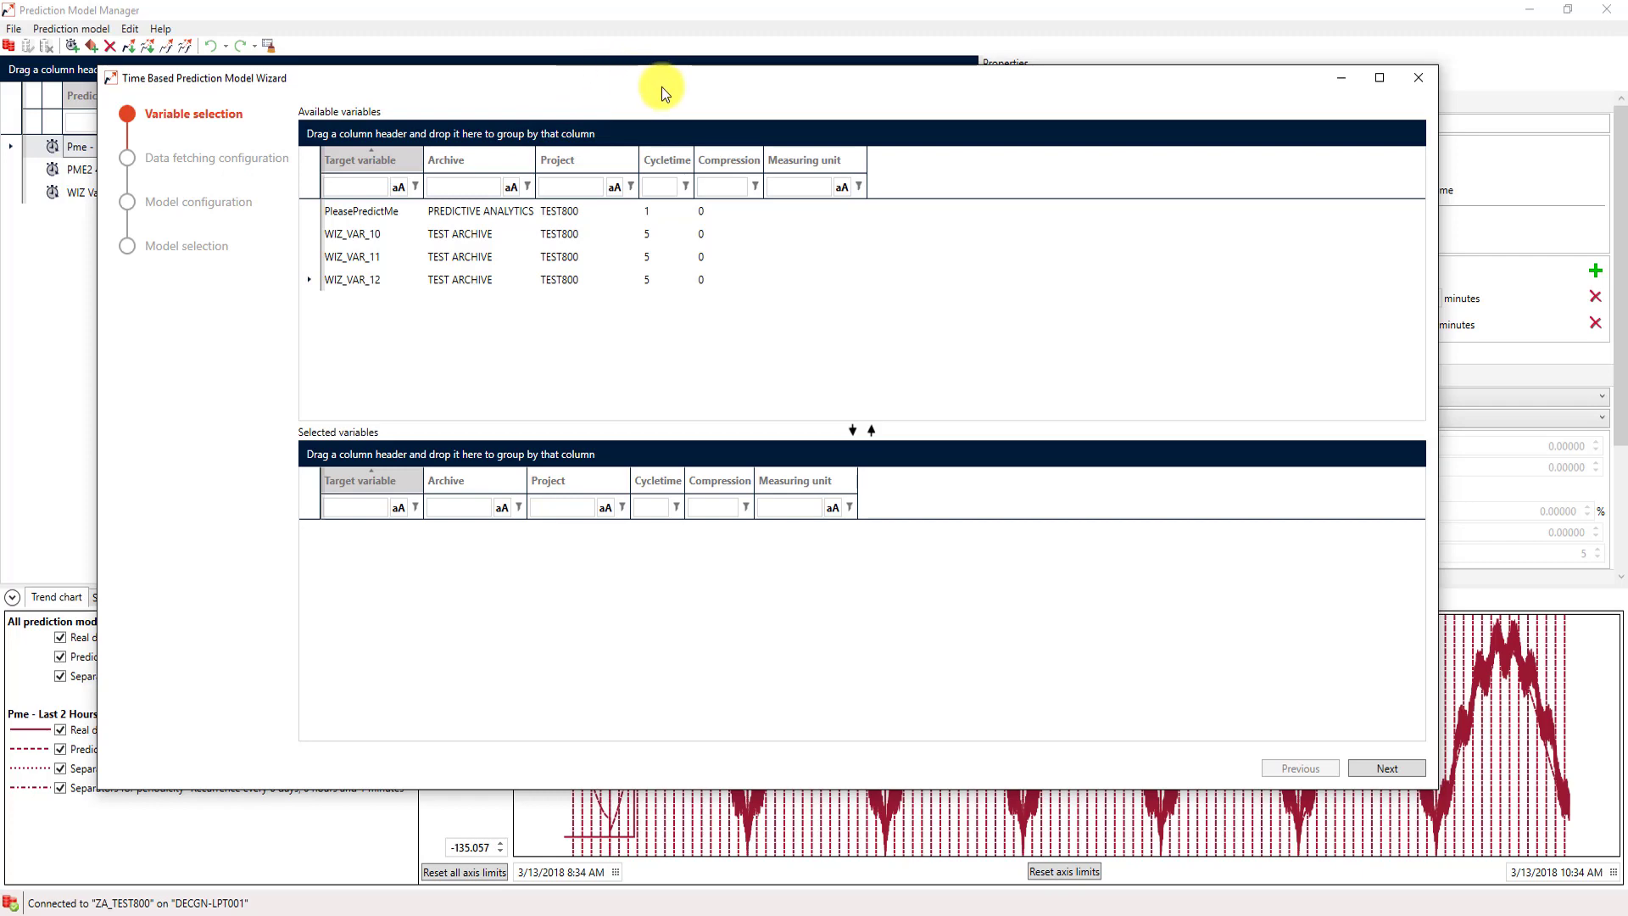
mouse_move(663, 85)
left_mouse_down()
mouse_move(680, 59)
mouse_move(667, 41)
left_mouse_up()
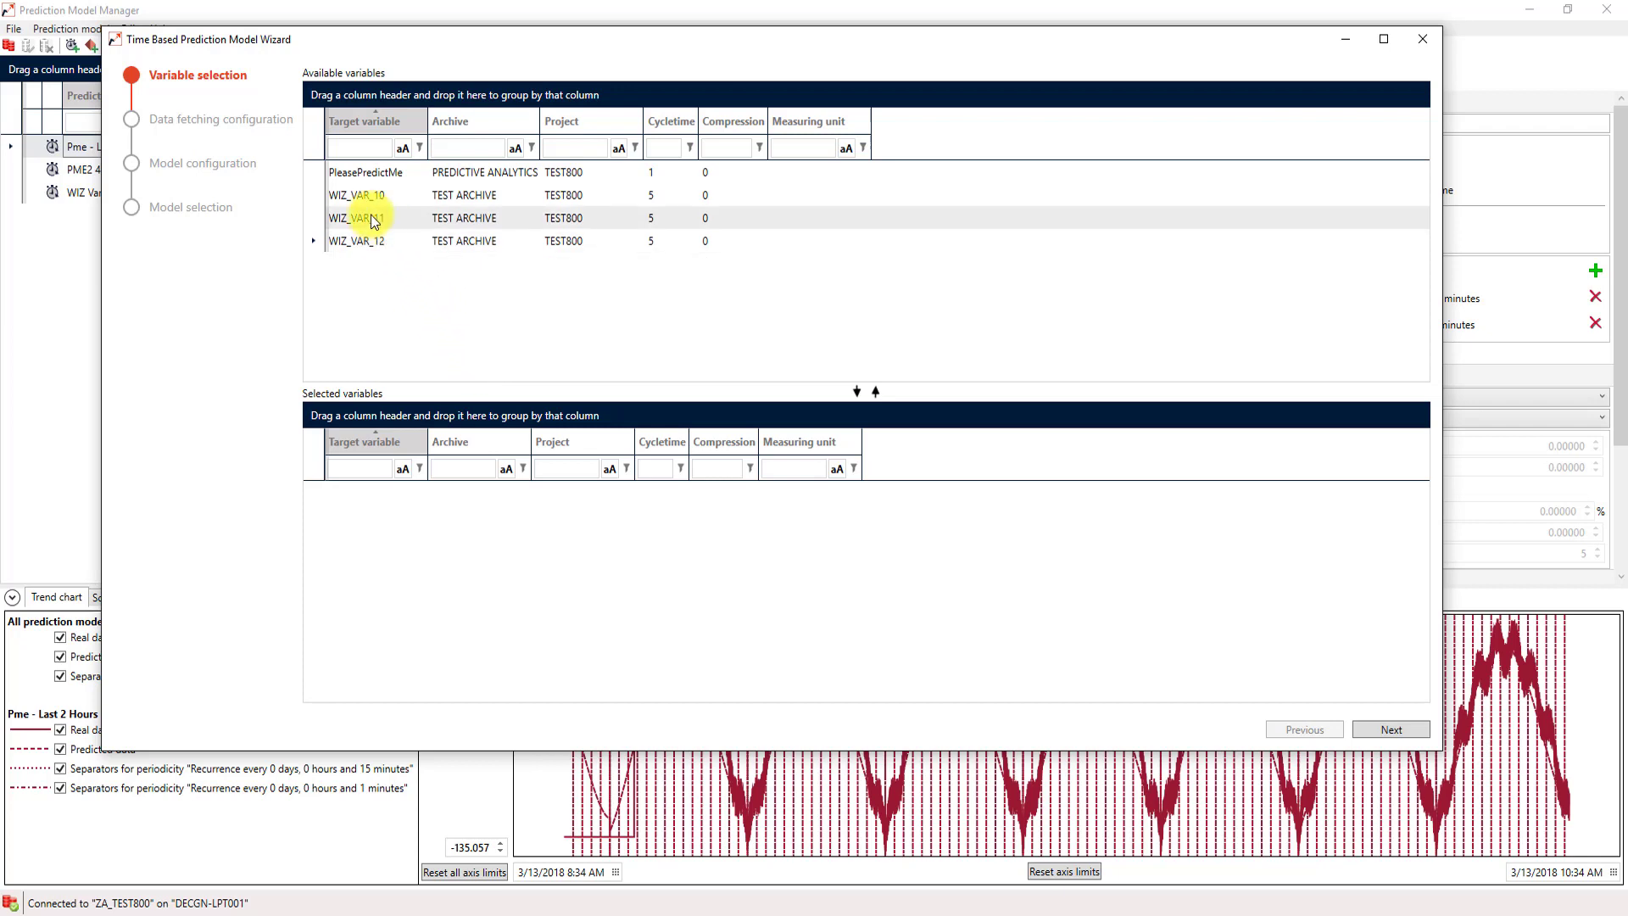
left_click(367, 176)
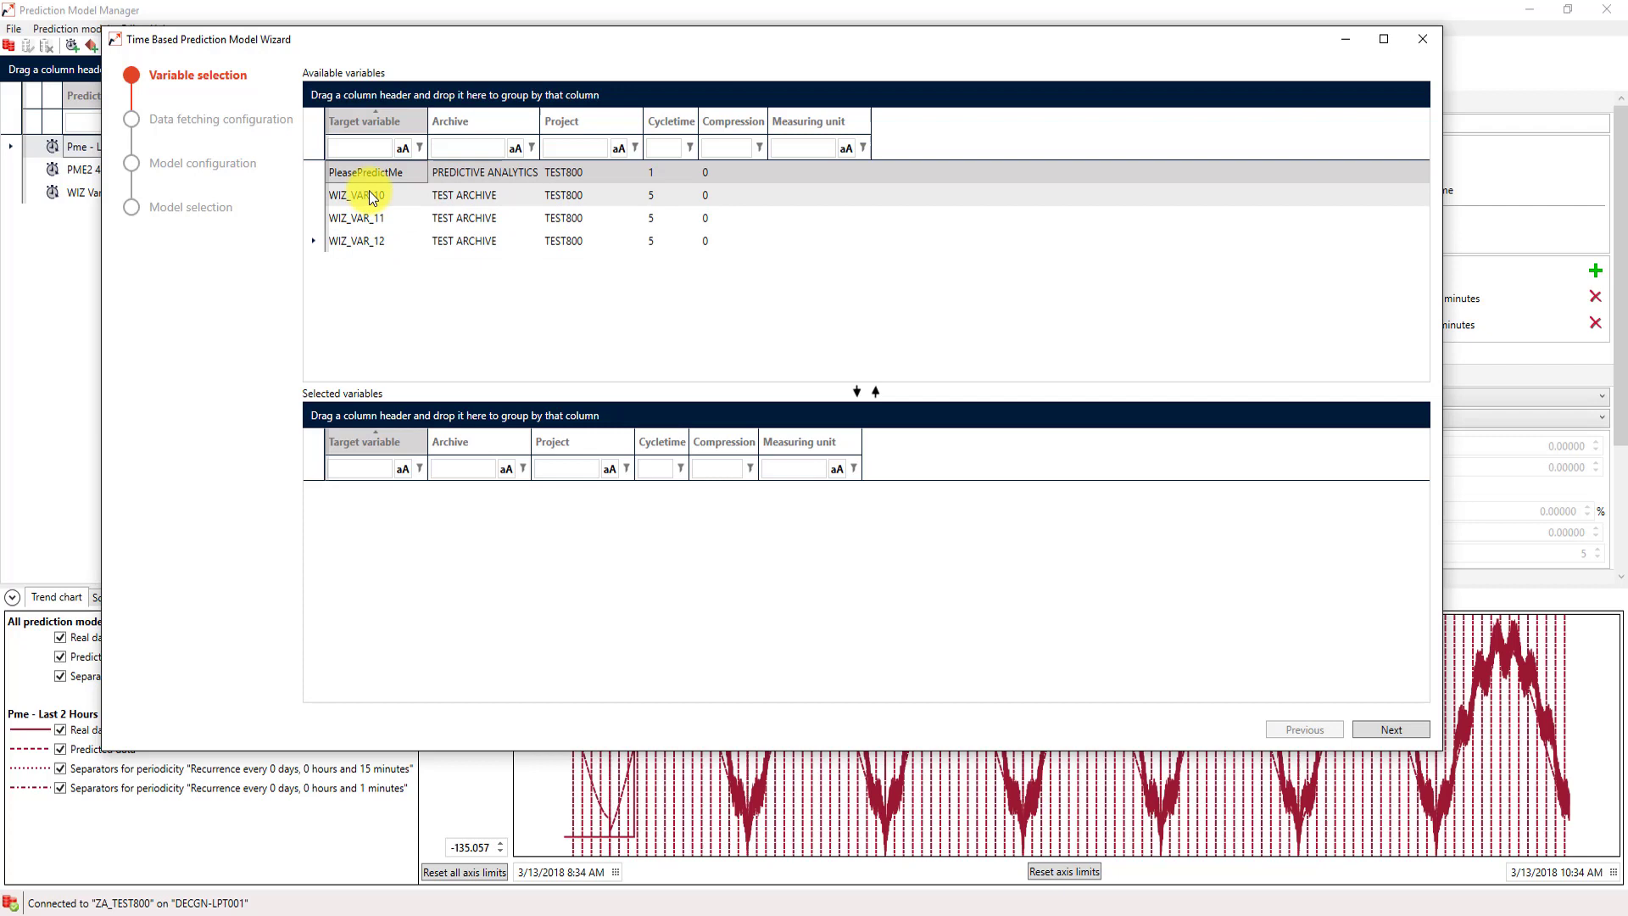
left_click_drag(428, 119, 525, 110)
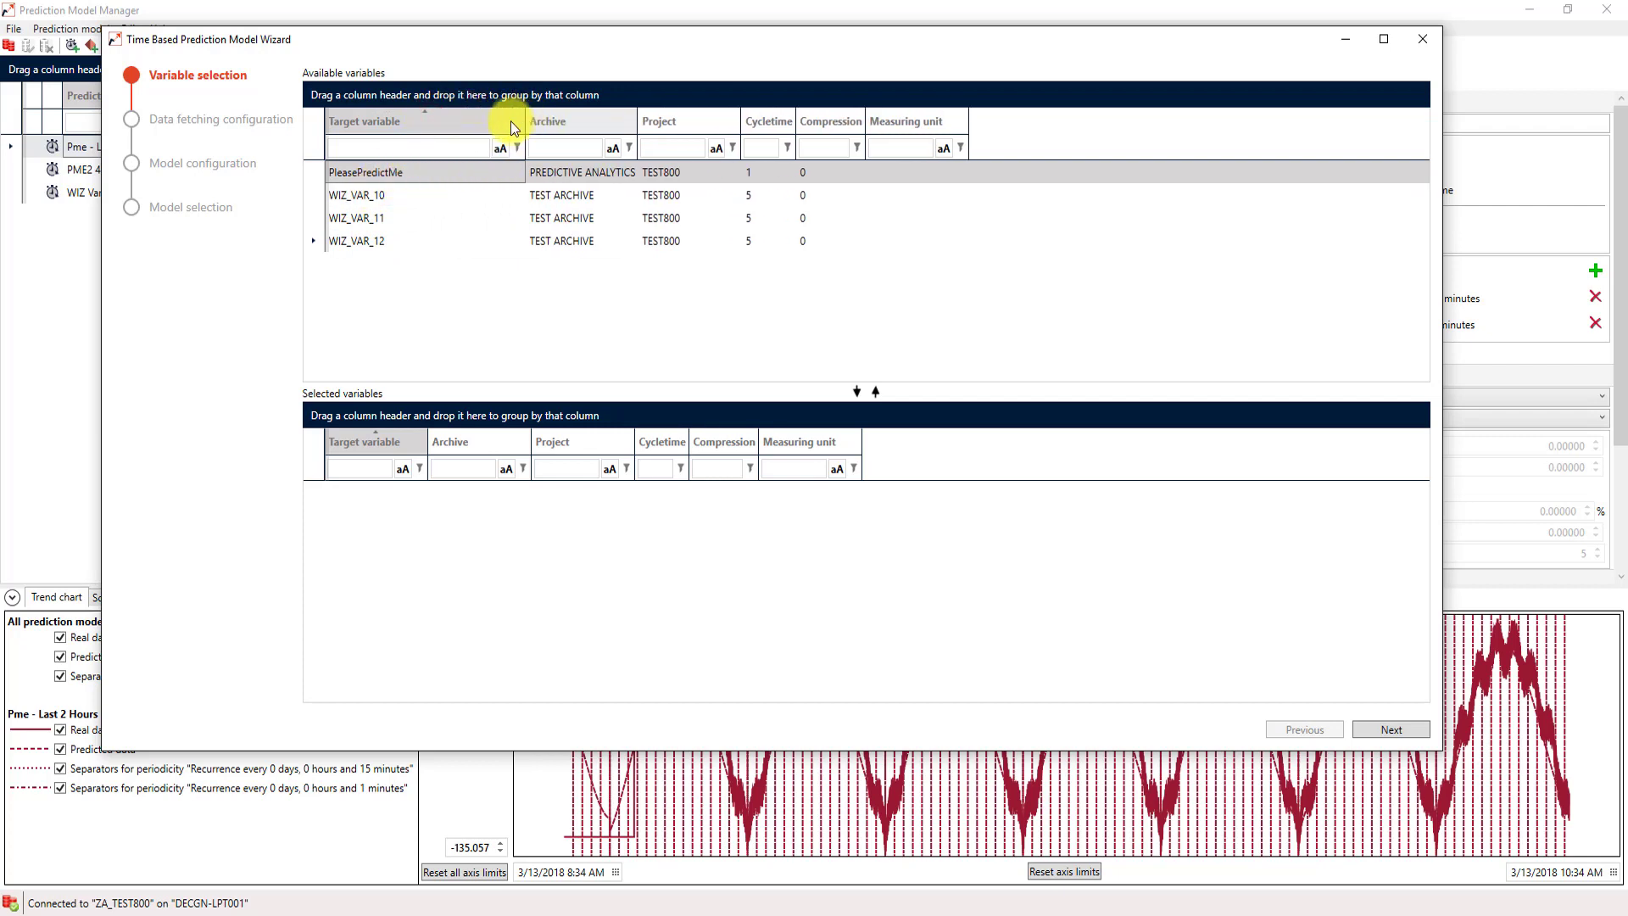
double_click(359, 173)
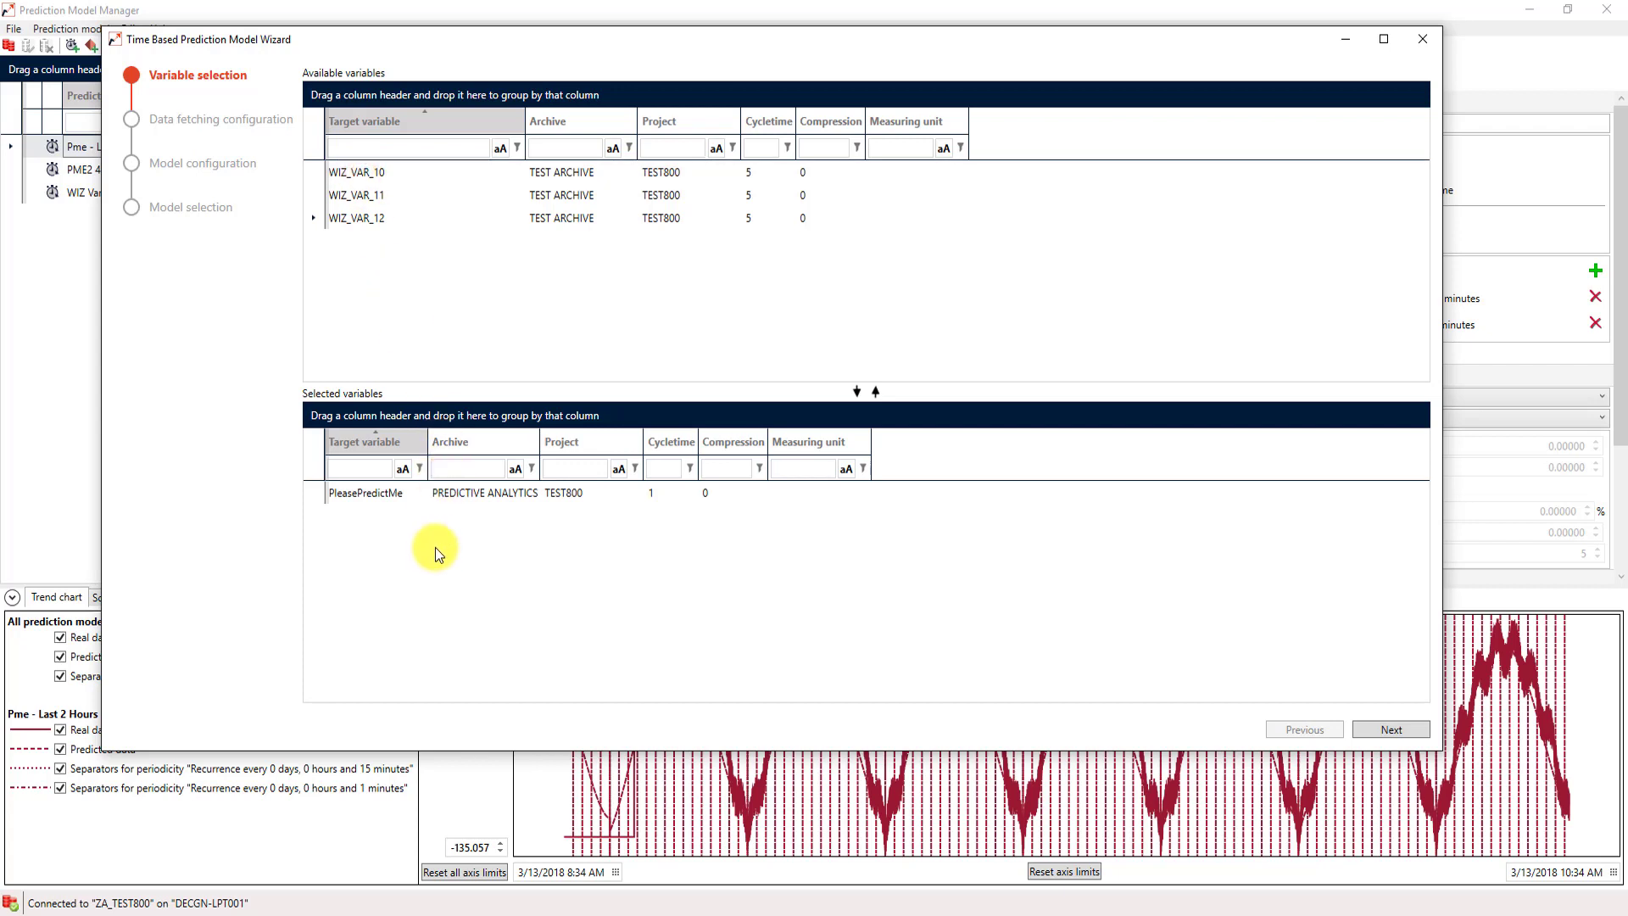
left_click(513, 556)
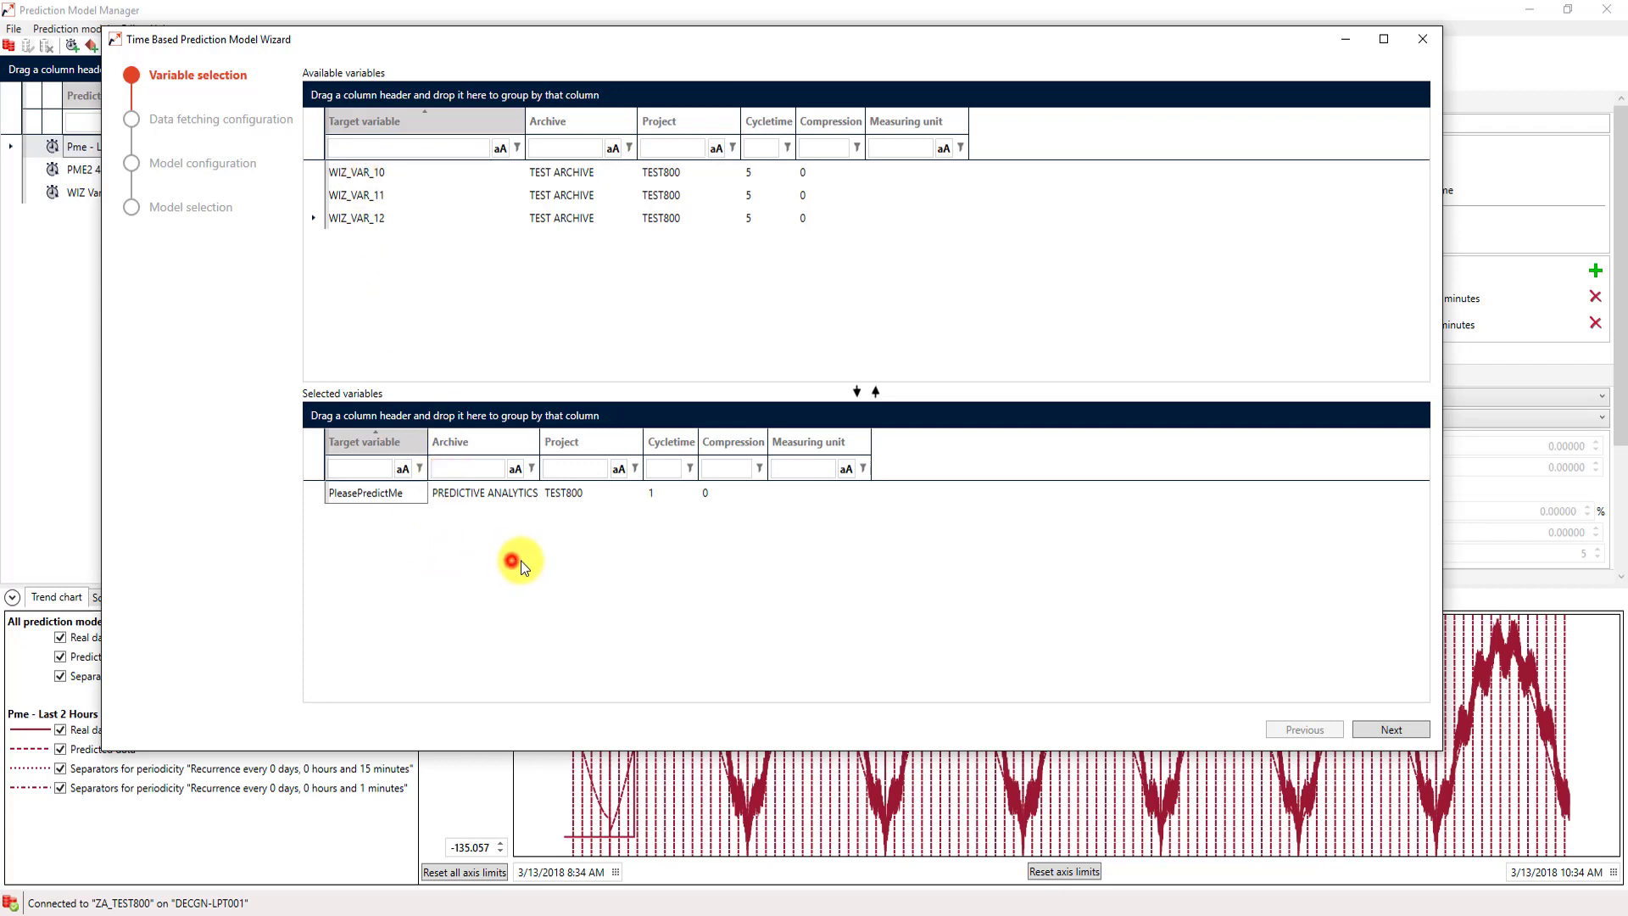
left_click(1392, 729)
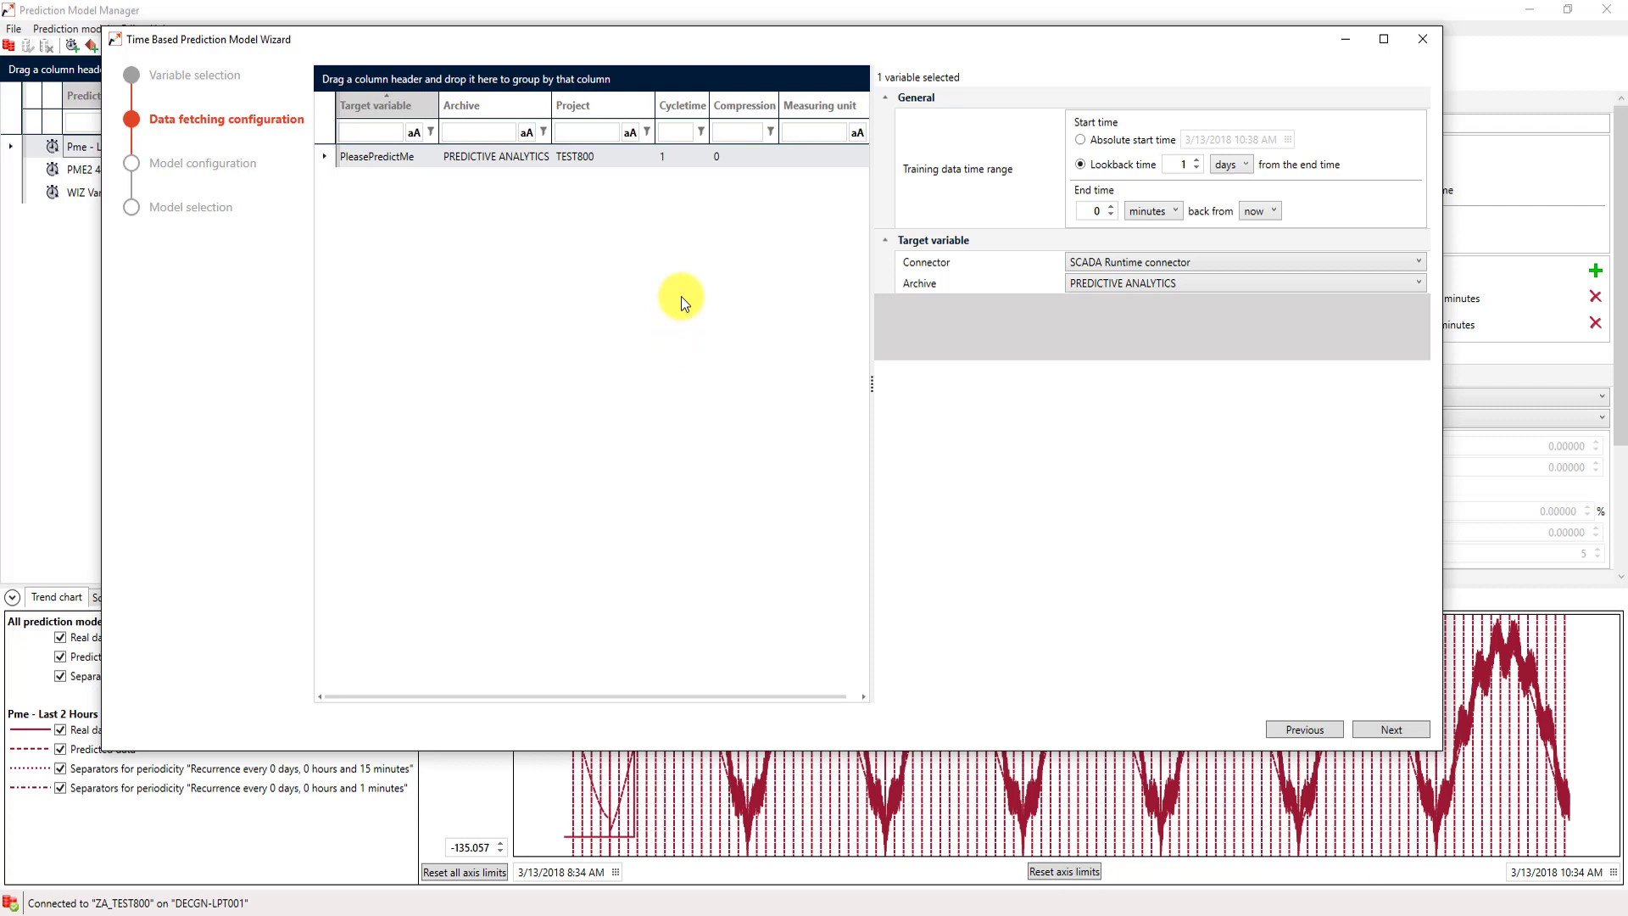
- Set the training data start to a lookback time of 2 hours
left_click(922, 186)
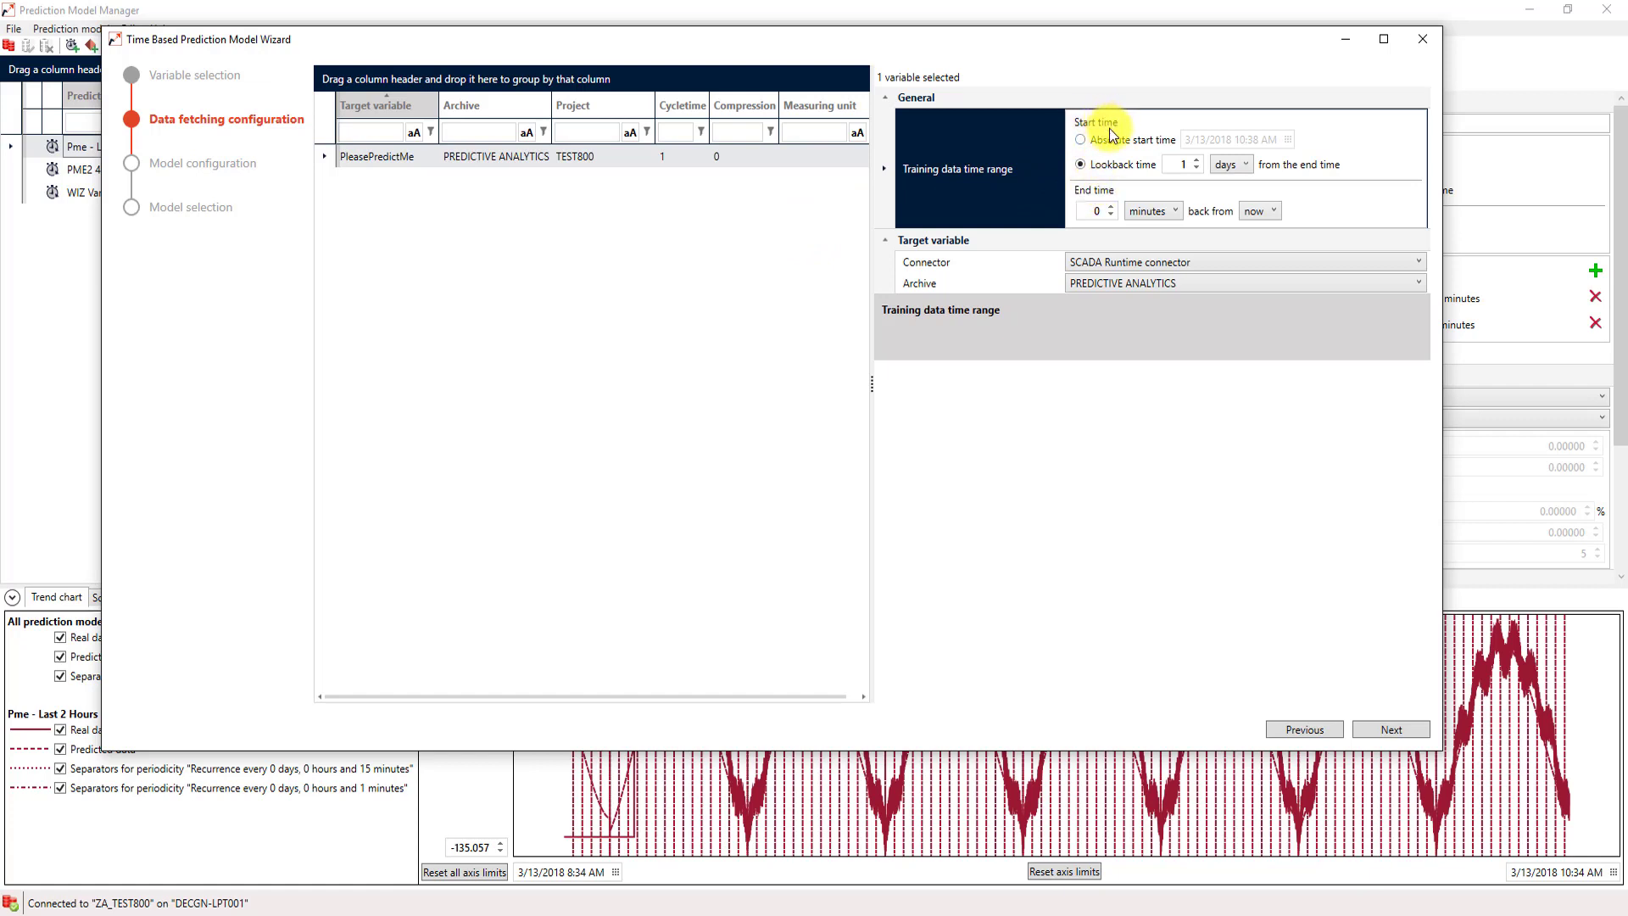
left_click(1081, 140)
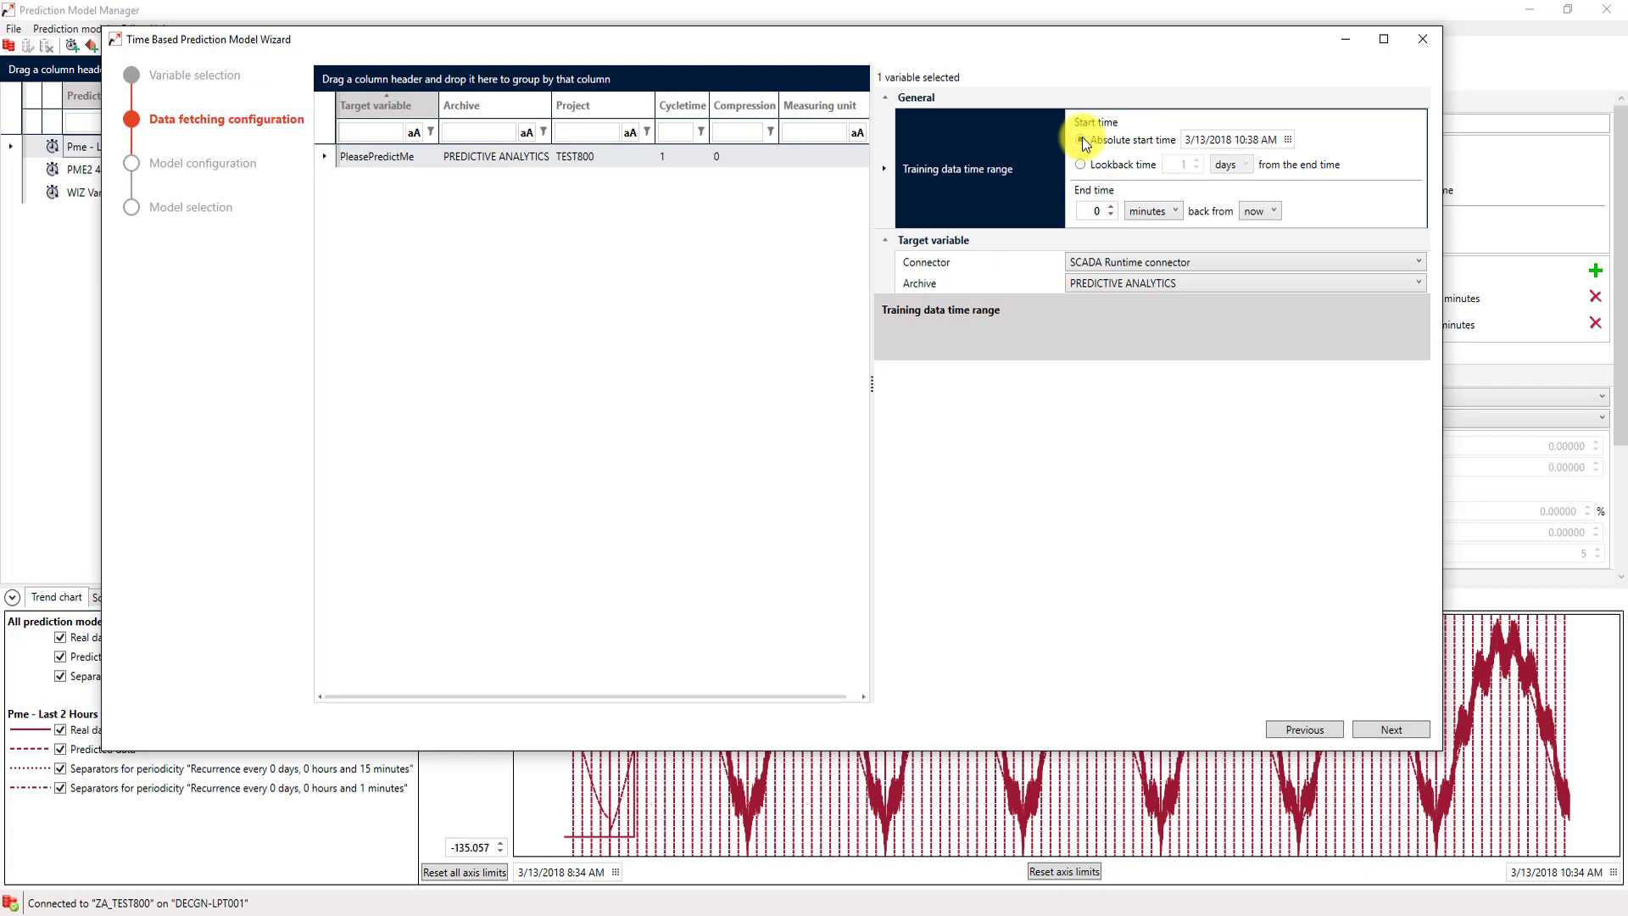
left_click(1081, 166)
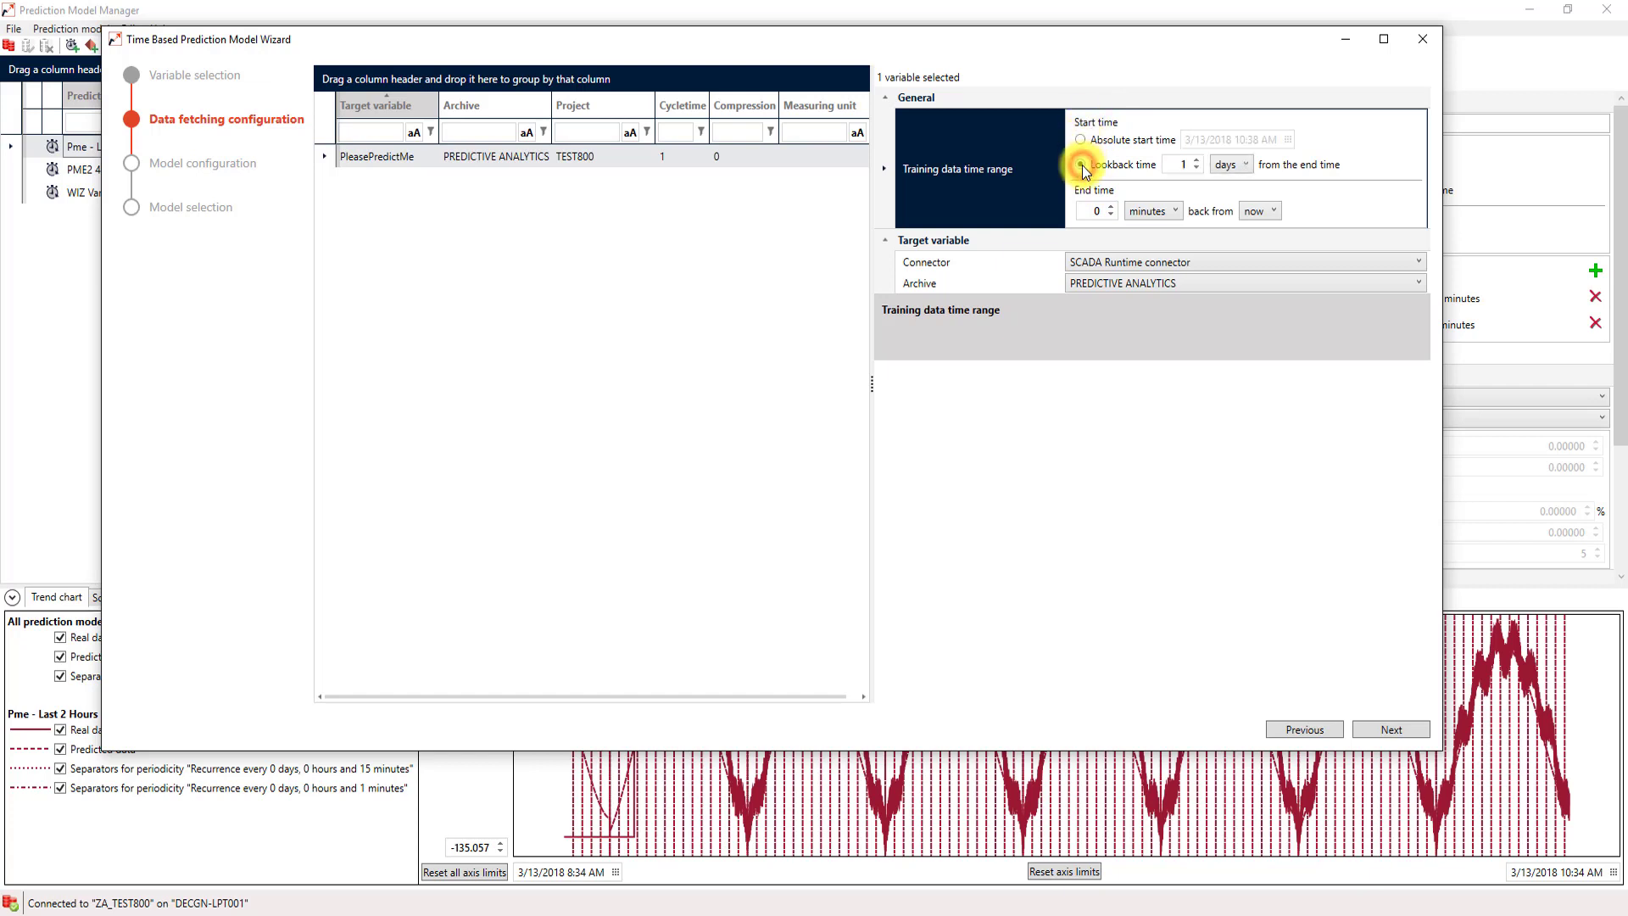
left_click(1211, 166)
left_click(1221, 201)
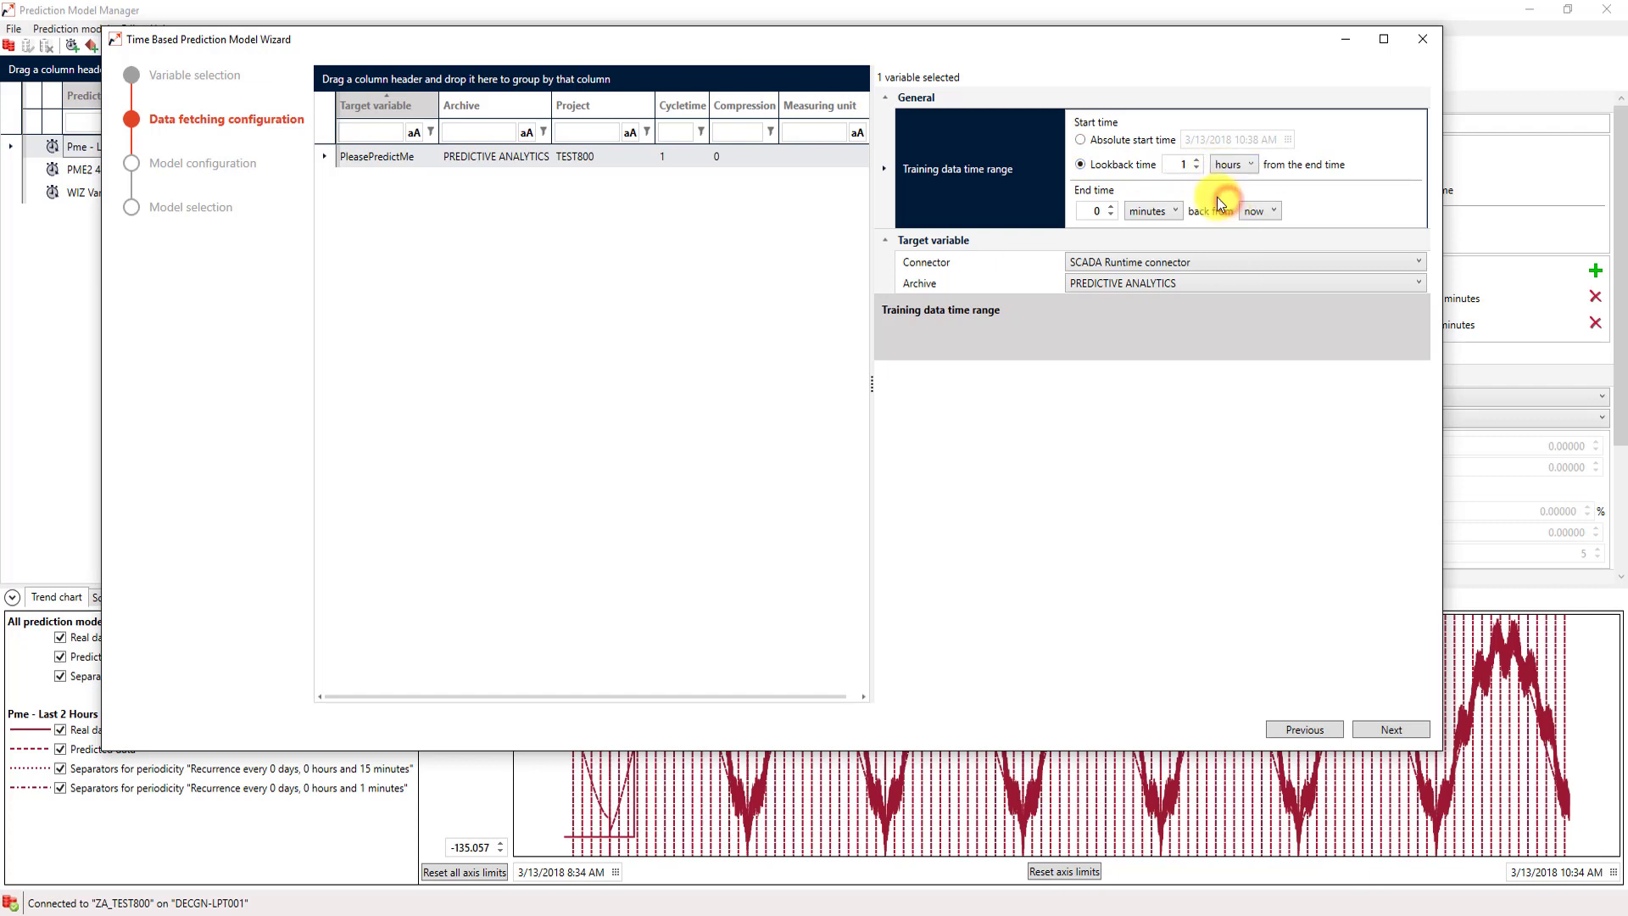
left_click(1196, 160)
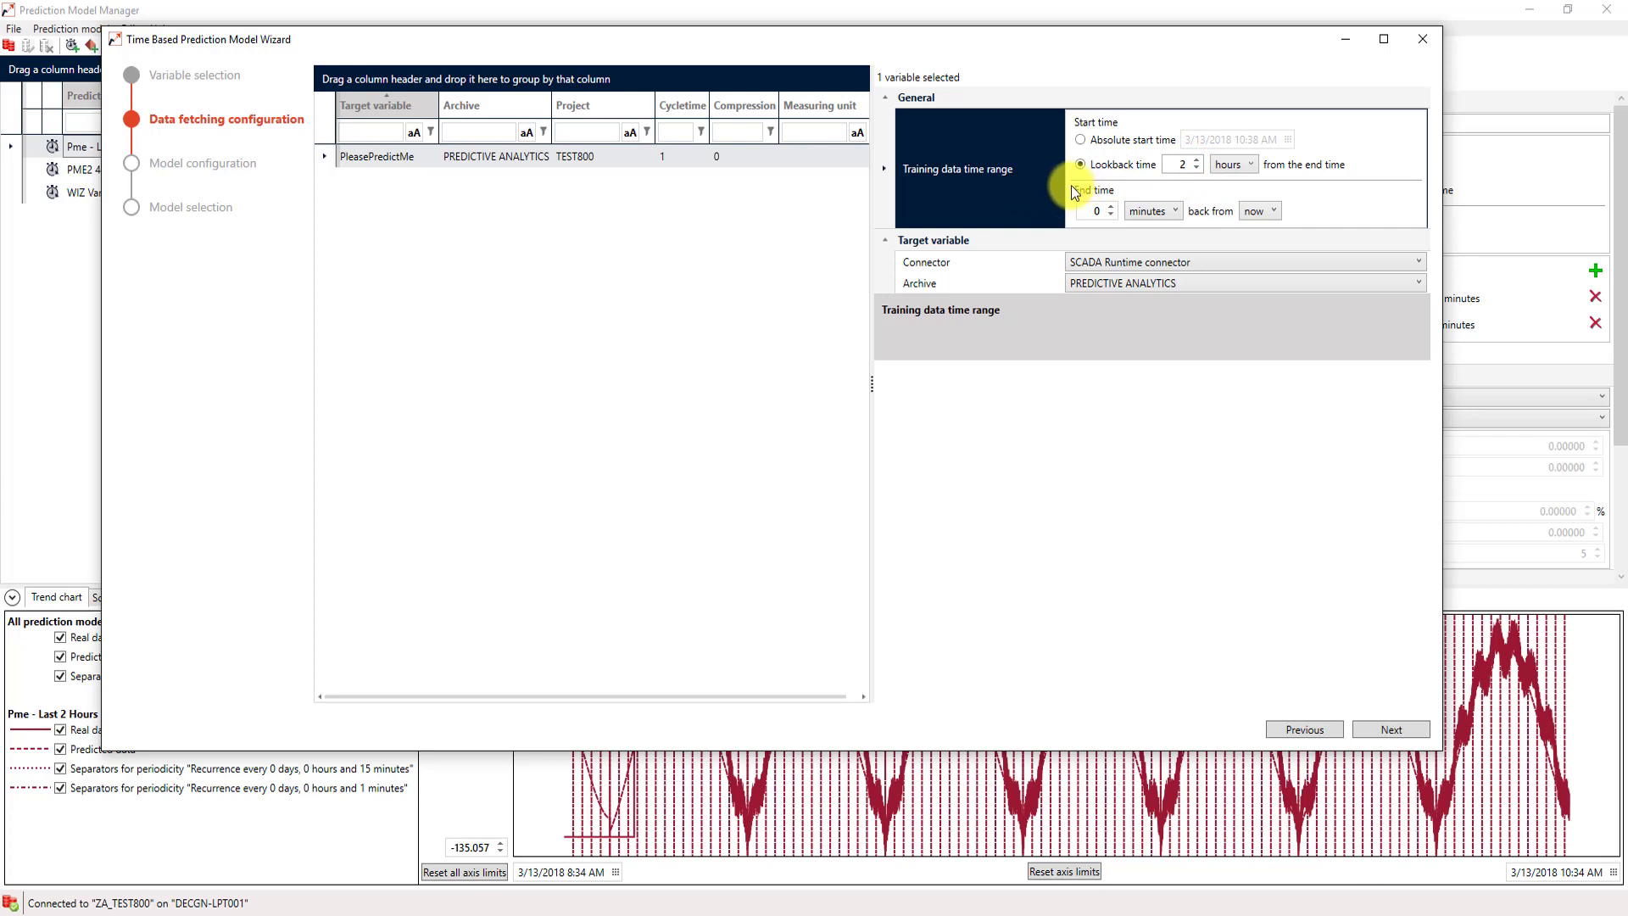
left_click(1103, 197)
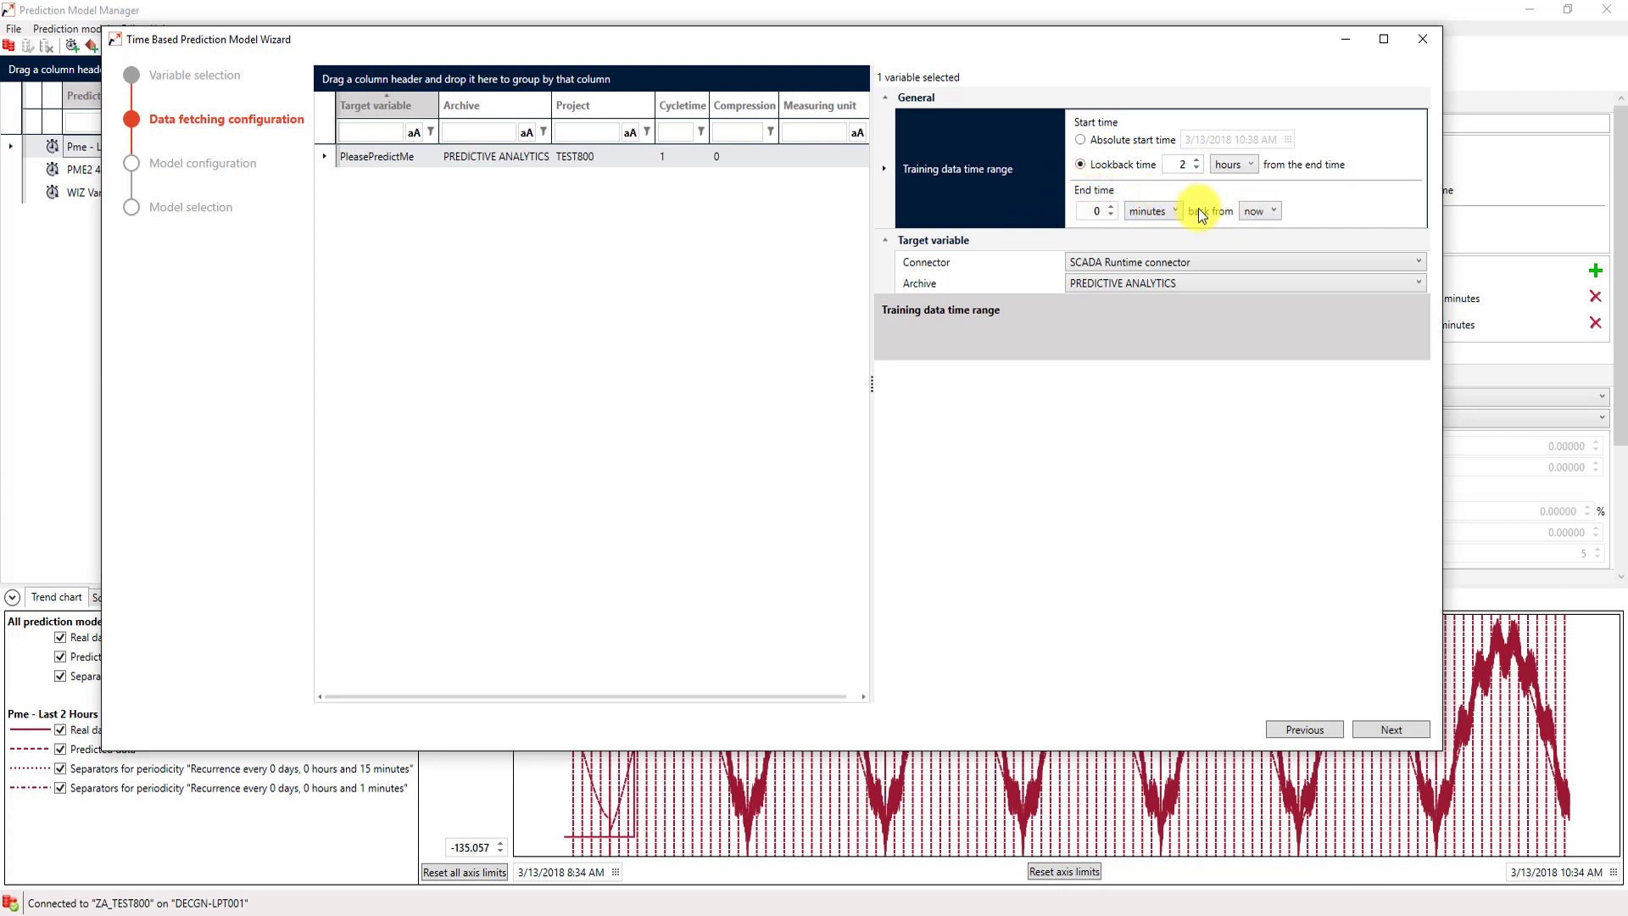
- Keep the end time relative to now and read from the PREDICTIVE ANALYTICS archive
left_click(1270, 214)
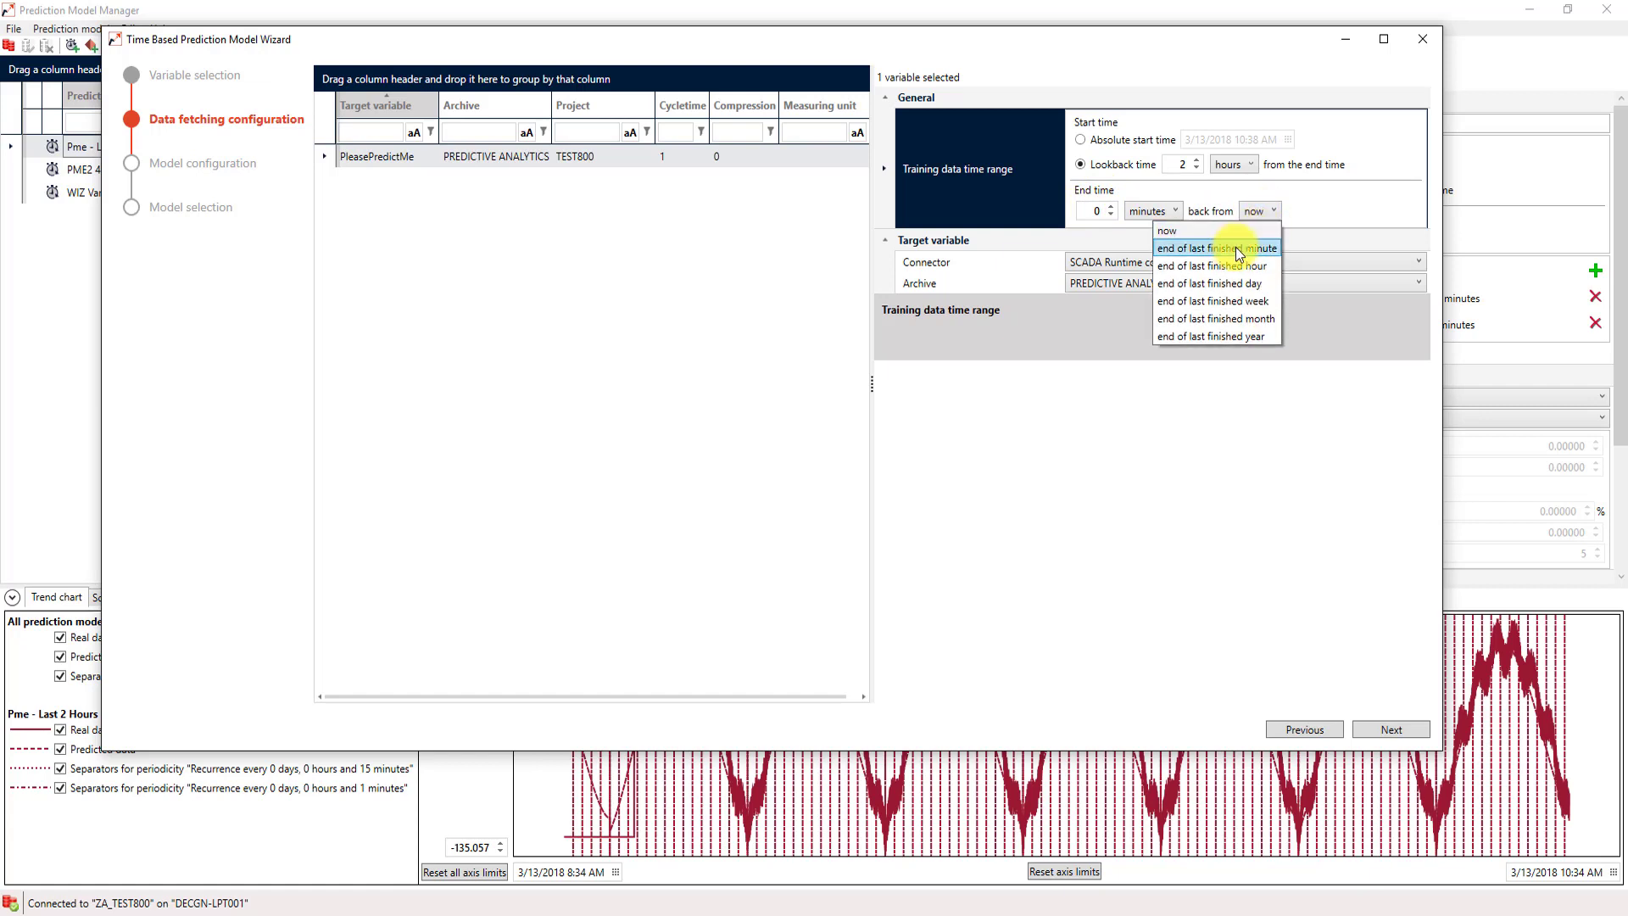
left_click(1298, 202)
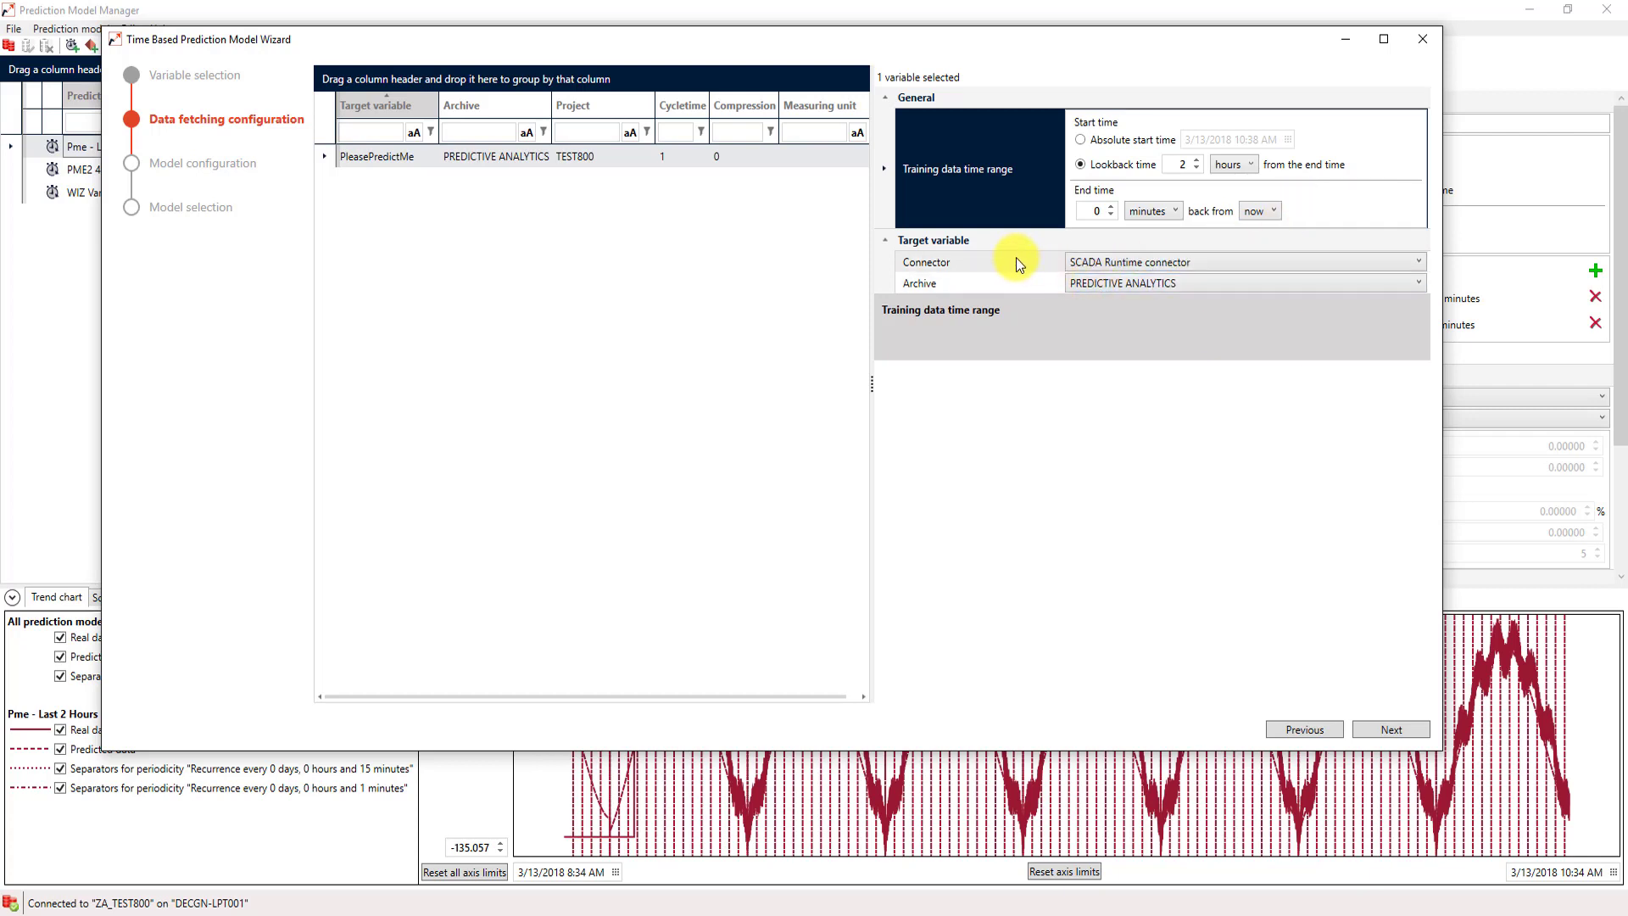
left_click(941, 265)
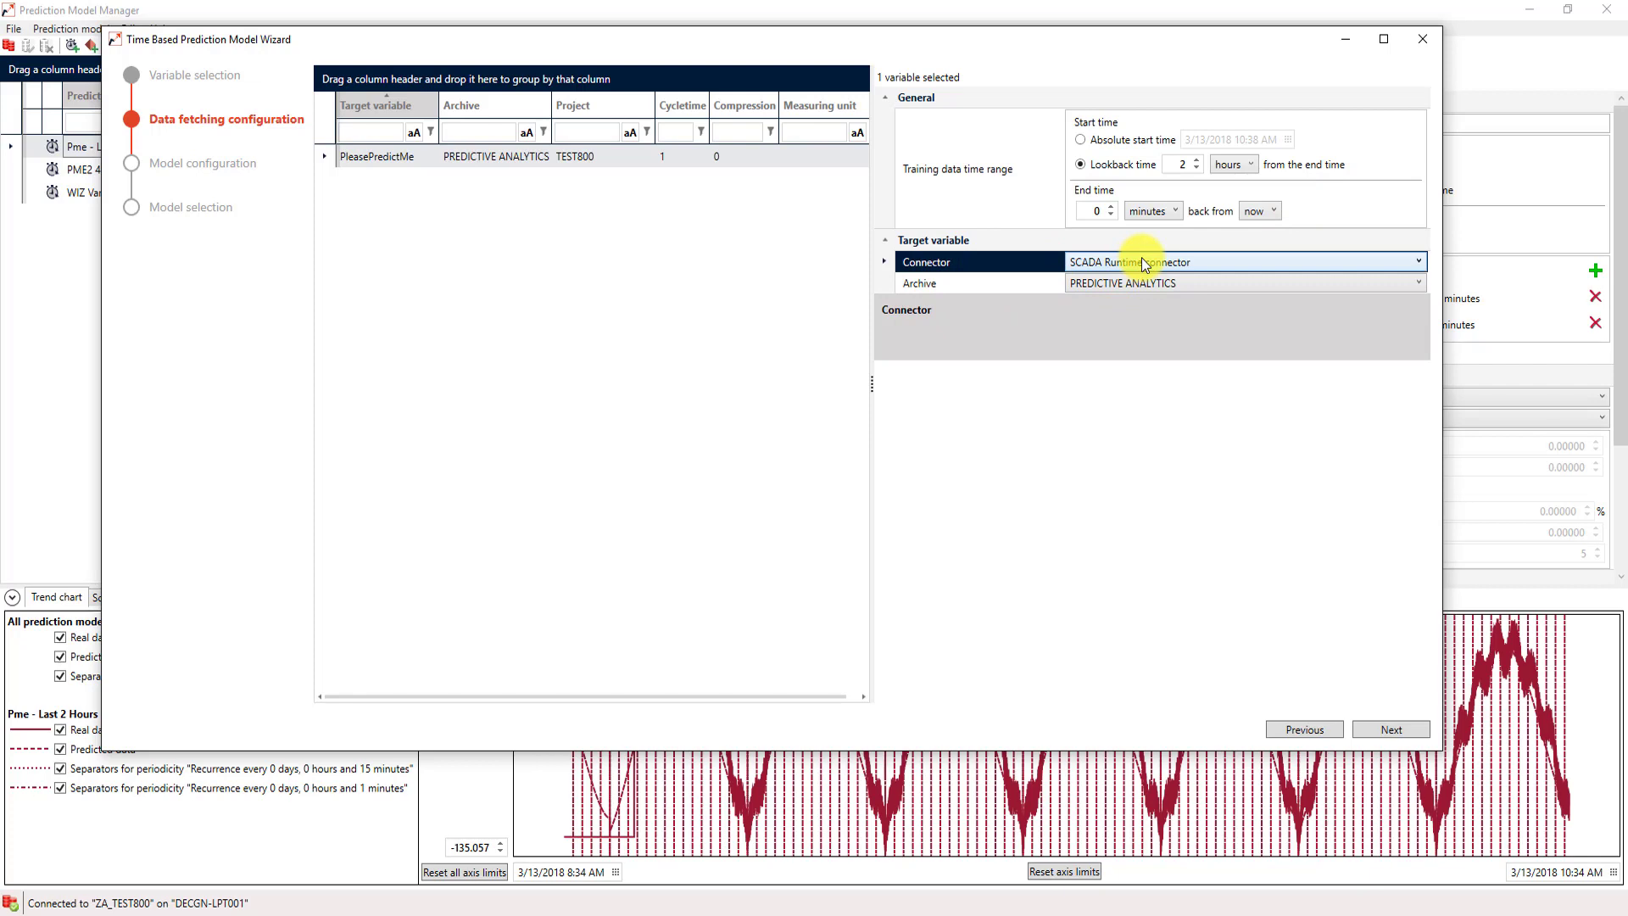
left_click(936, 282)
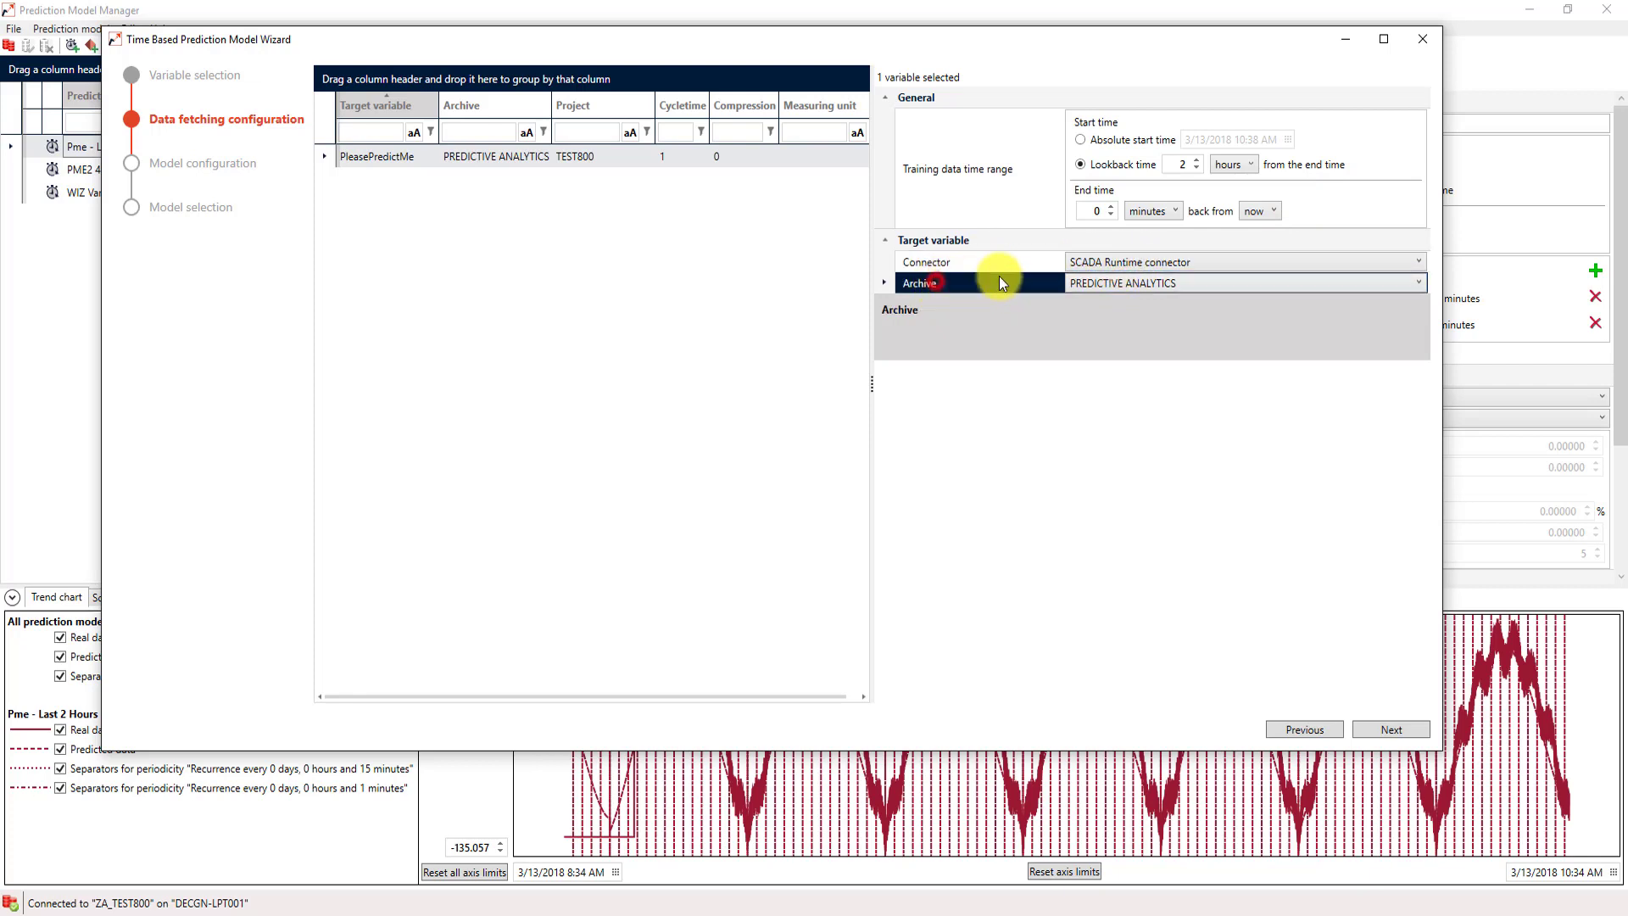
left_click(1080, 290)
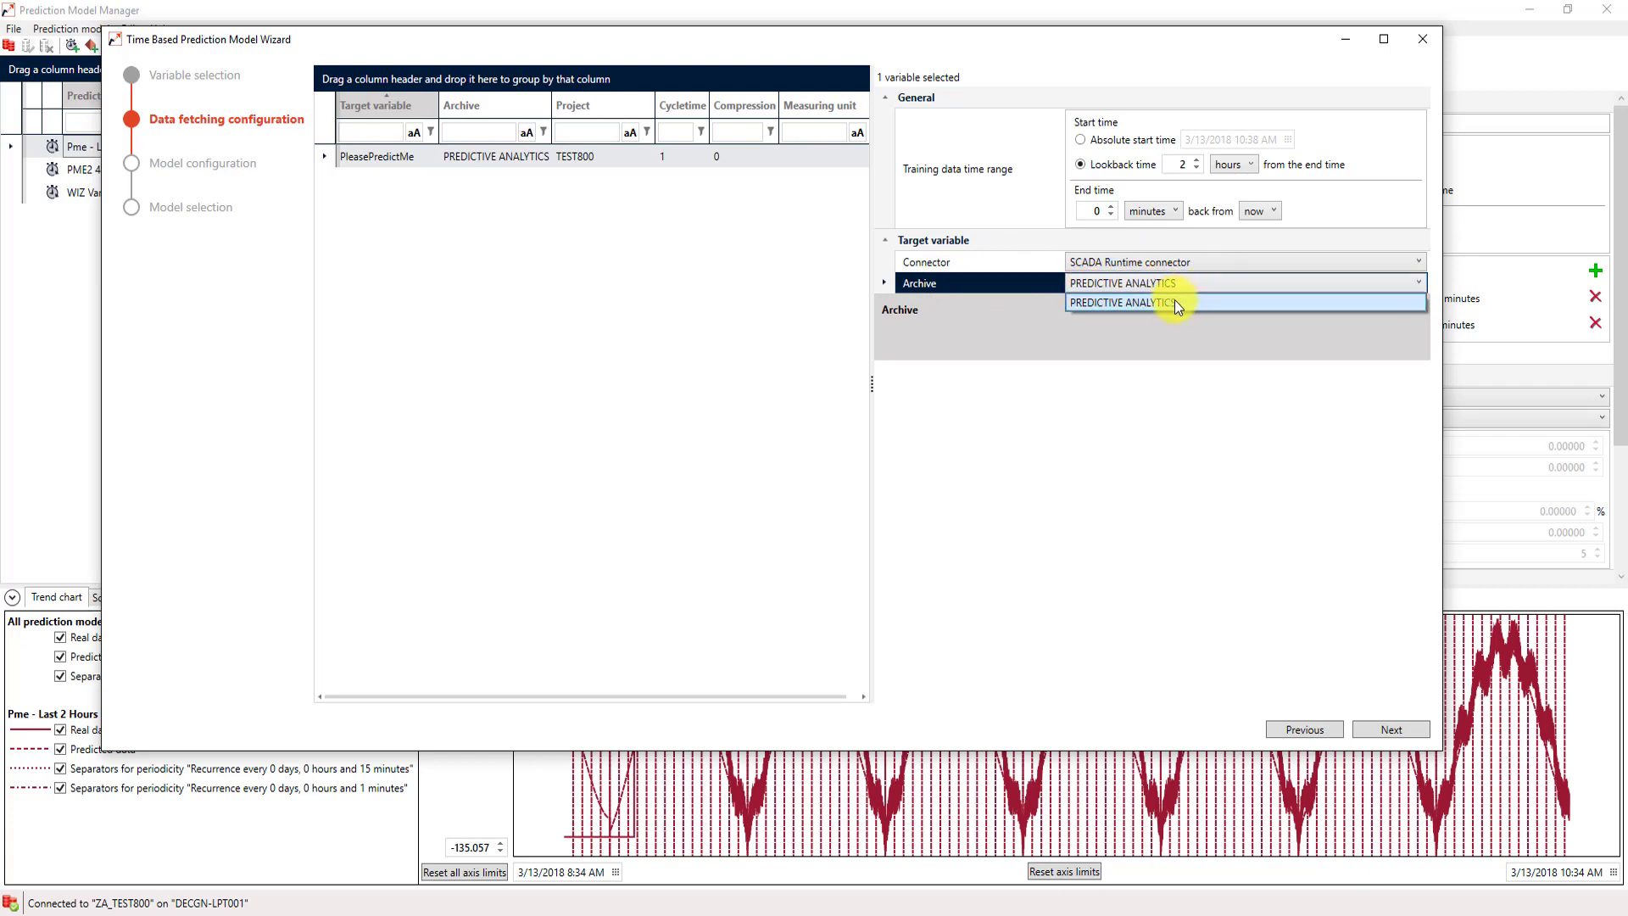
left_click(1144, 303)
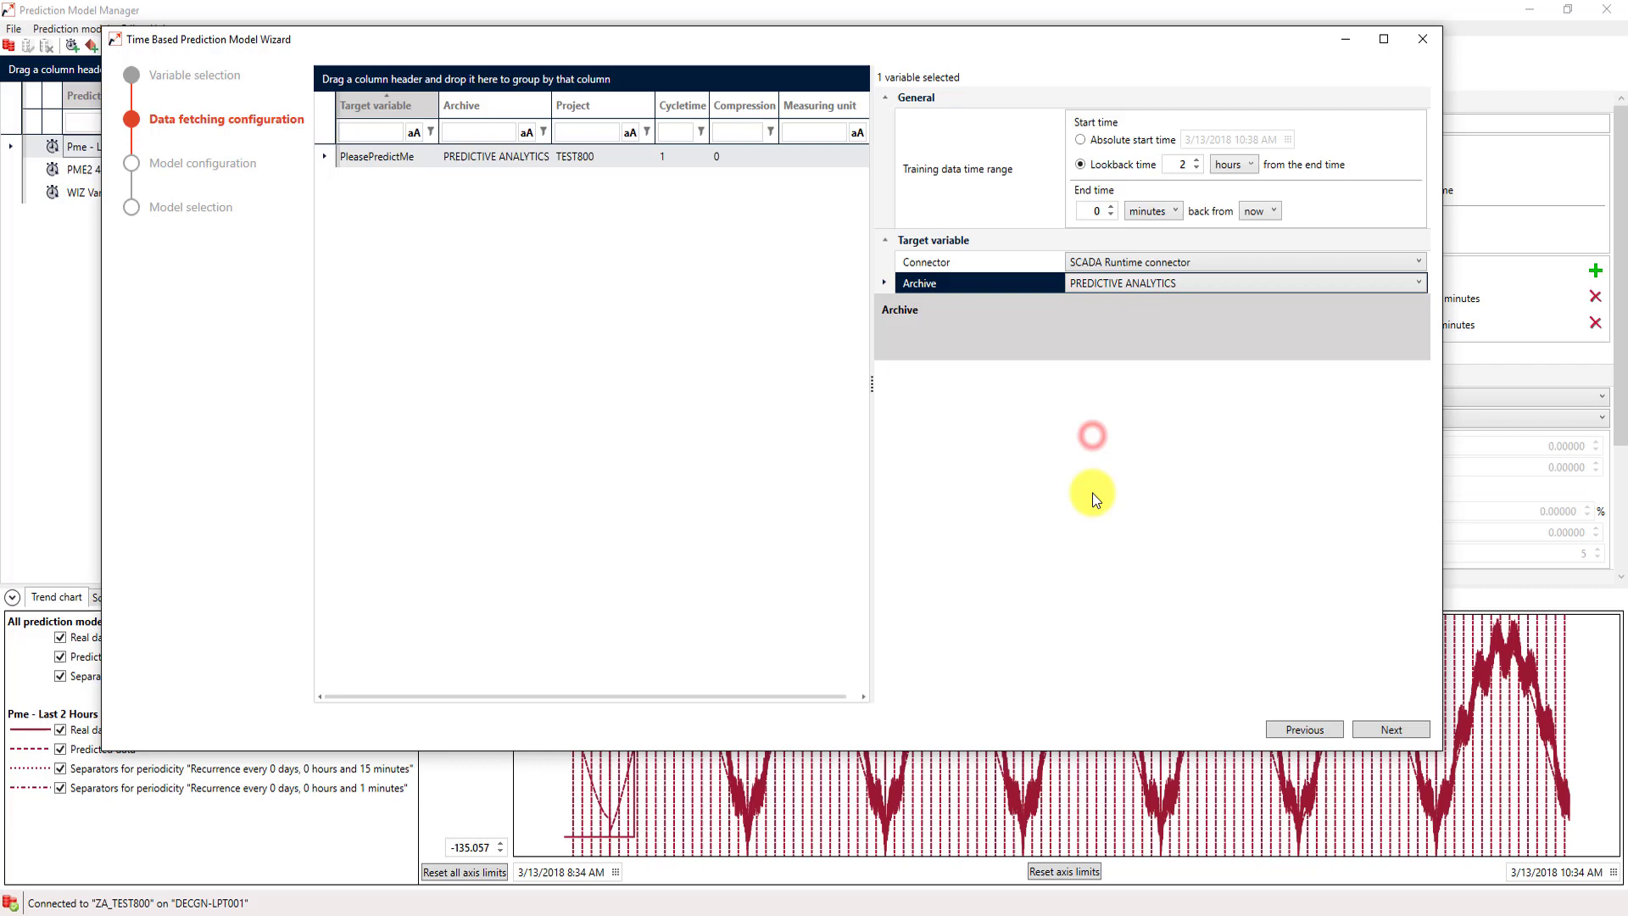
- On the model configuration page, replace 'Prediction model' with the name 'My first model'
left_click(1378, 727)
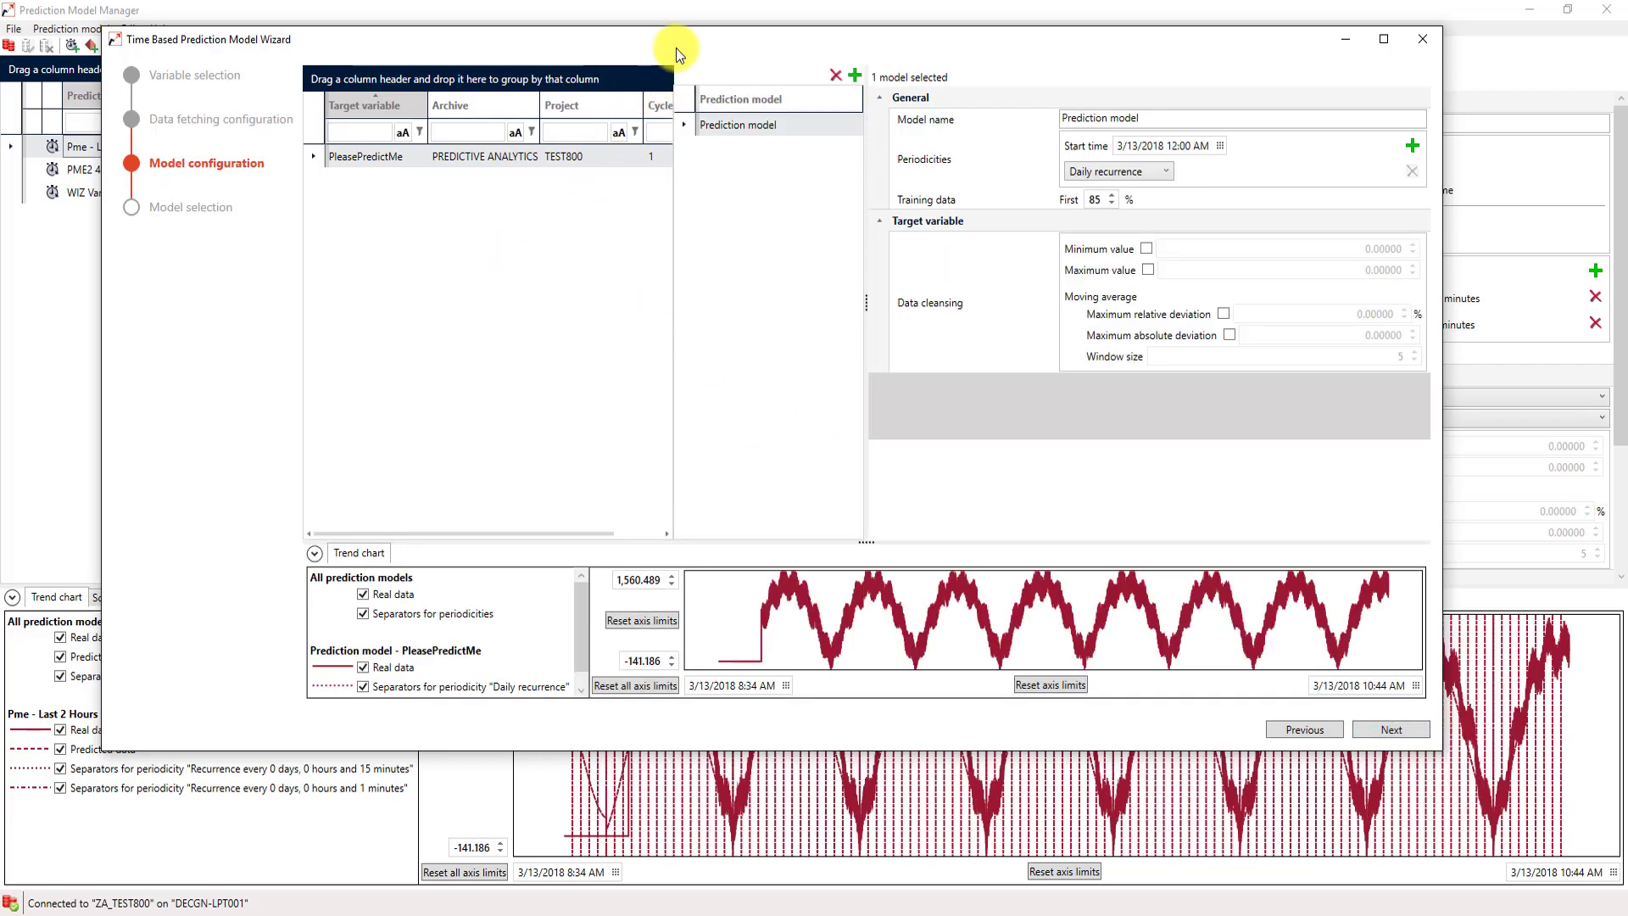
left_click_drag(675, 47, 728, 95)
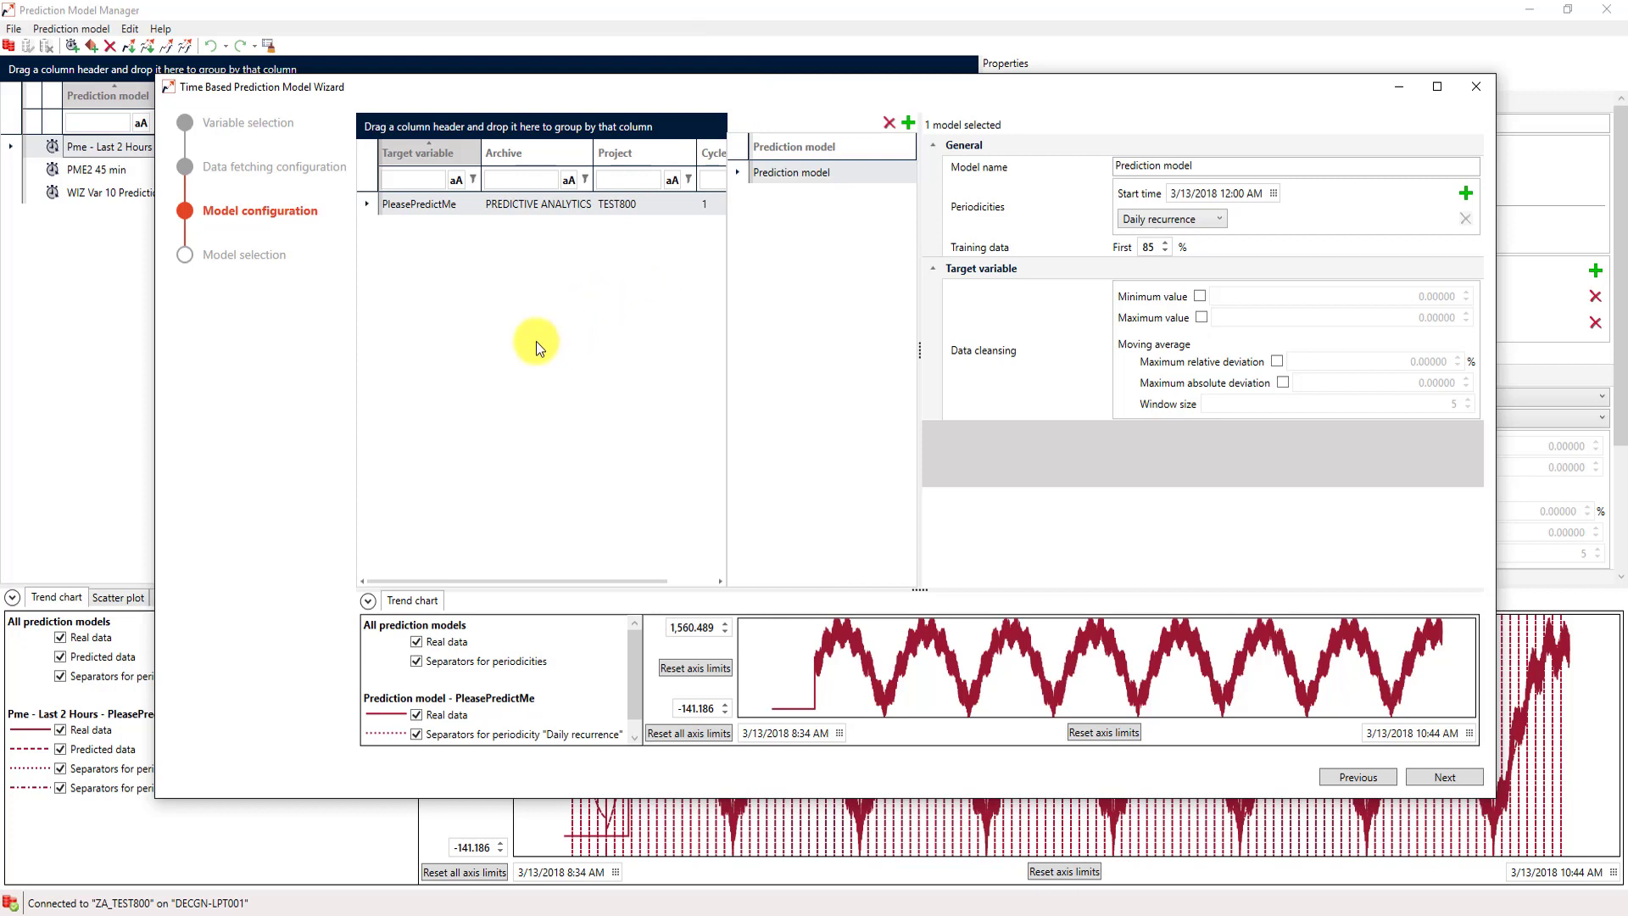
left_click(1221, 165)
key("BackSpace")
key("BackSpace")
key("BackSpace")
key("BackSpace")
key("BackSpace")
key("BackSpace")
key("BackSpace")
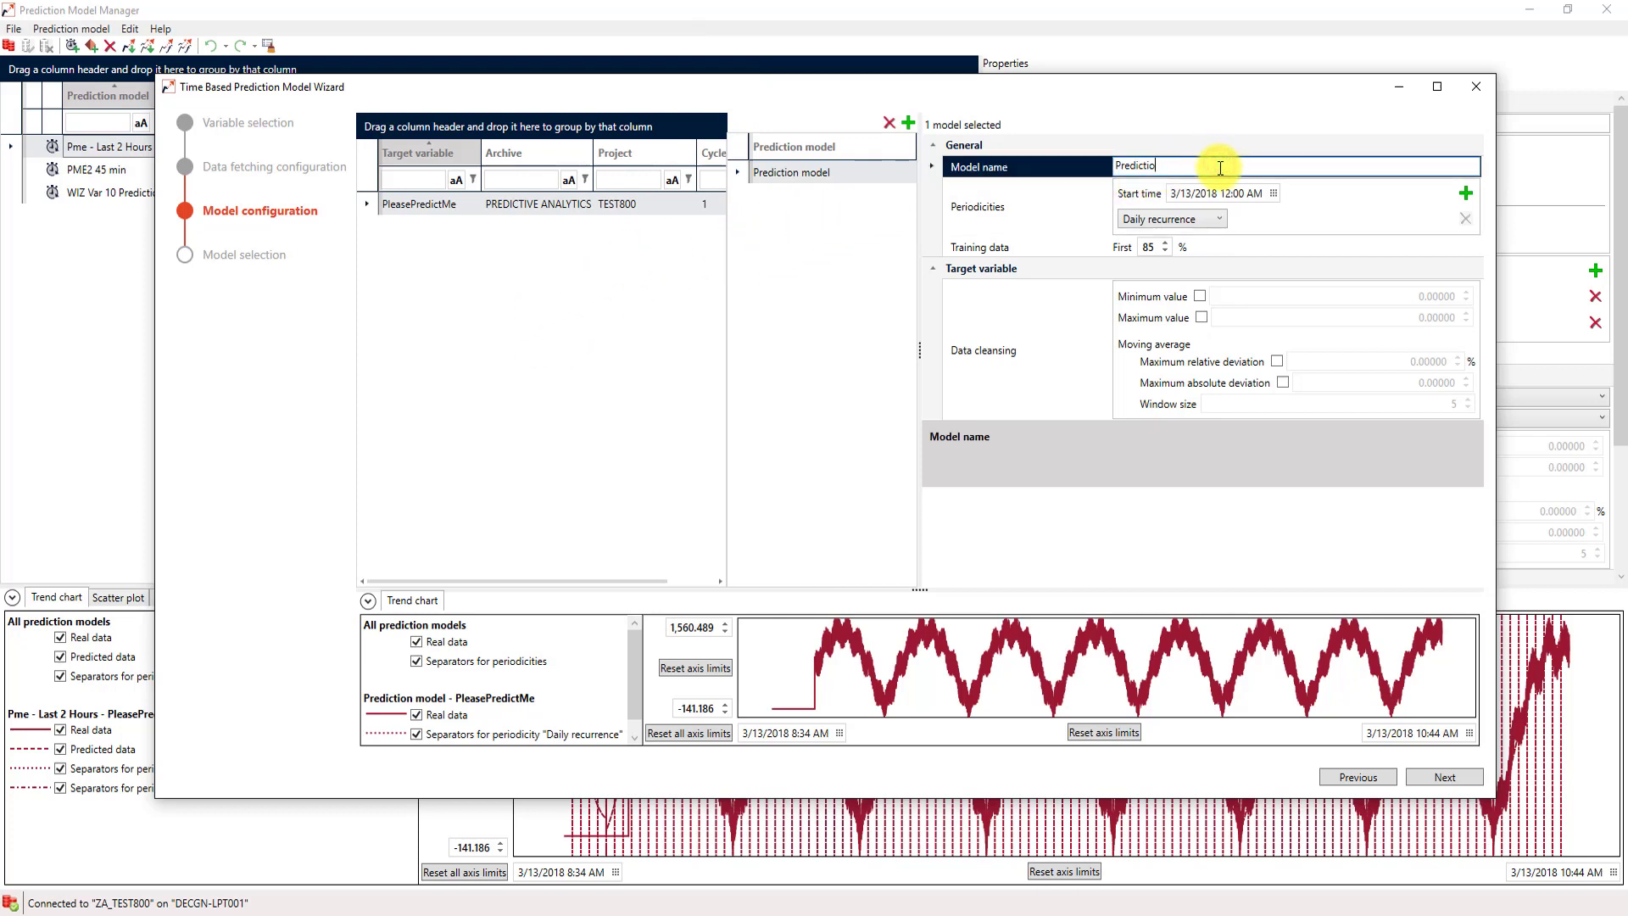
key("BackSpace")
key("BackSpace")
key("BackSpace")
key("BackSpace")
key("BackSpace")
key("BackSpace")
key("BackSpace")
key("BackSpace")
key("BackSpace")
type("My first model")
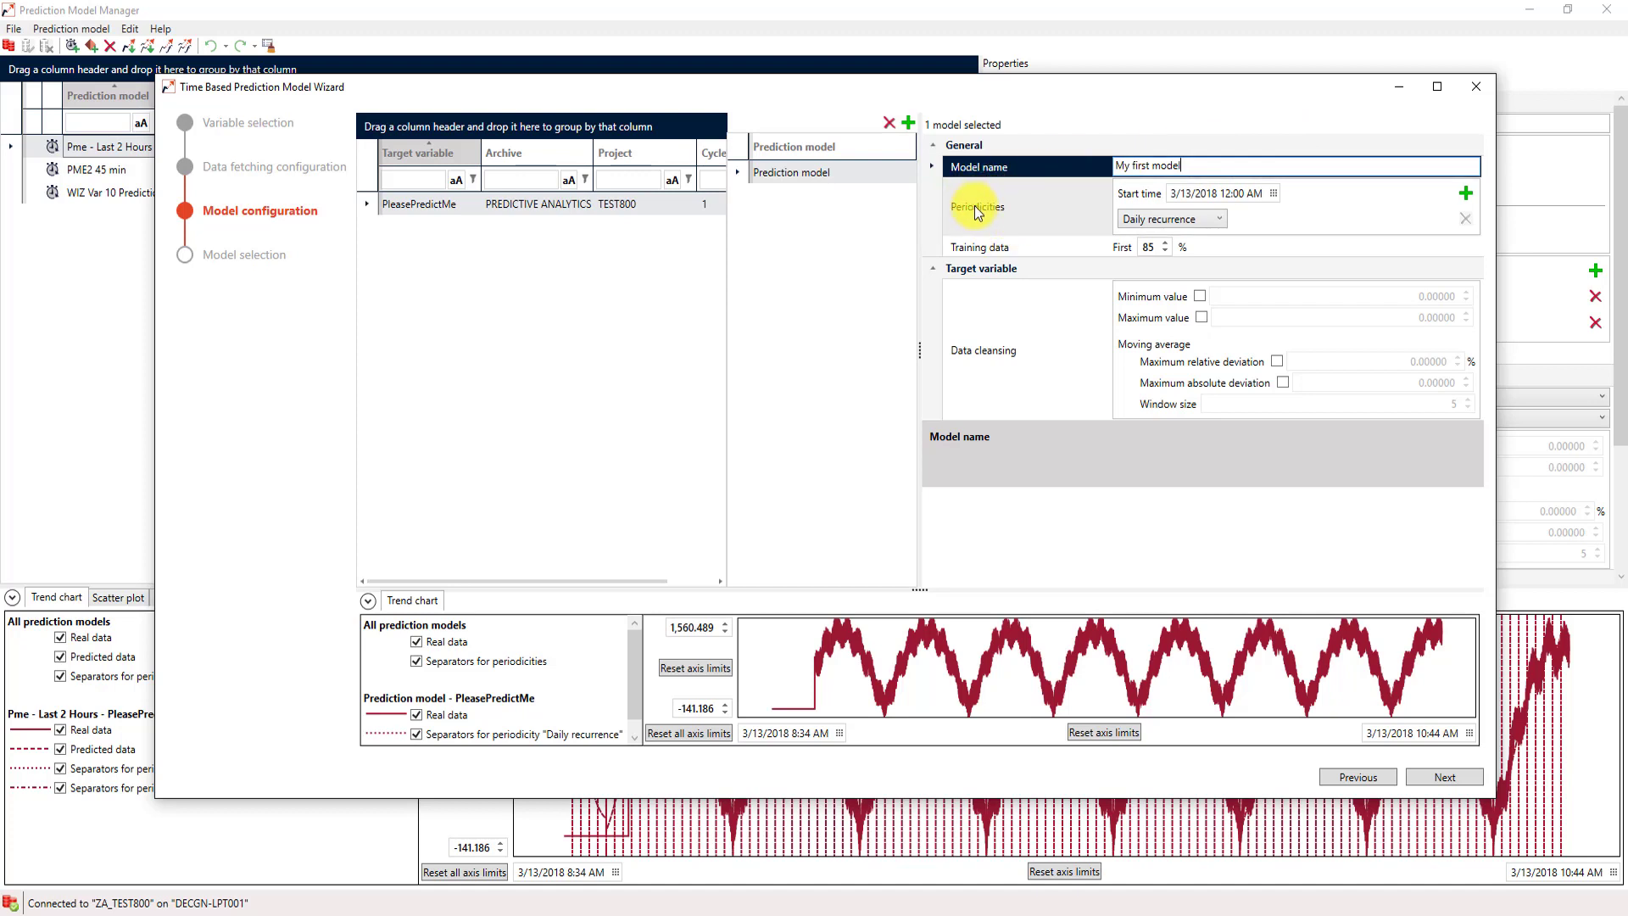
left_click(1020, 207)
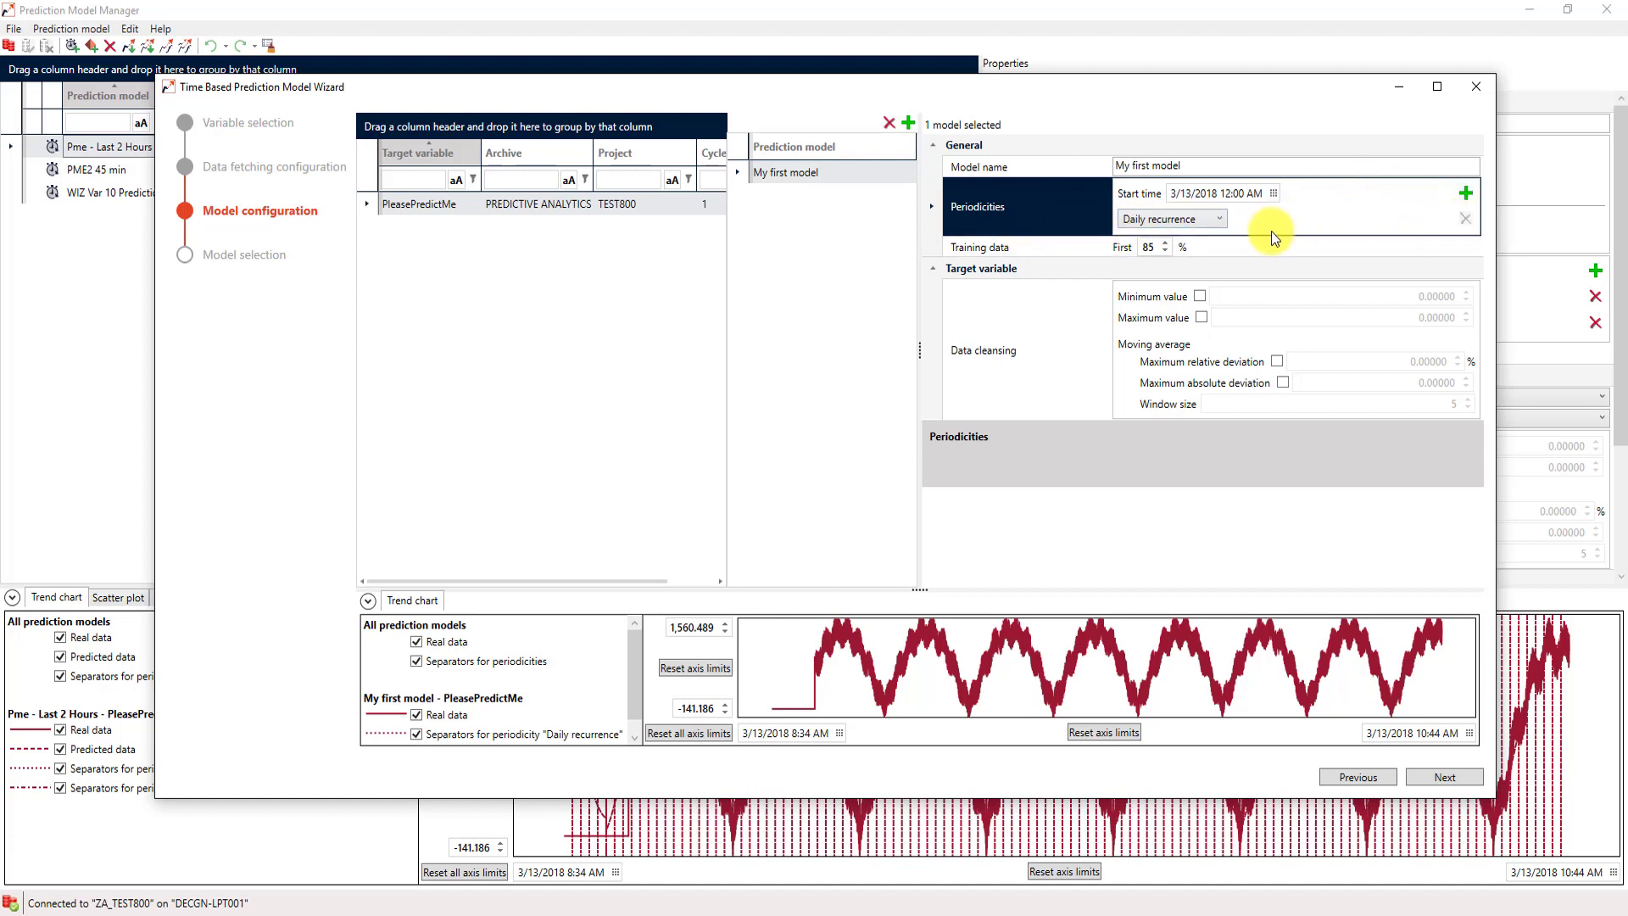
- Make the periodicity a user-defined interval of 0 days and 15 minutes
left_click(1215, 220)
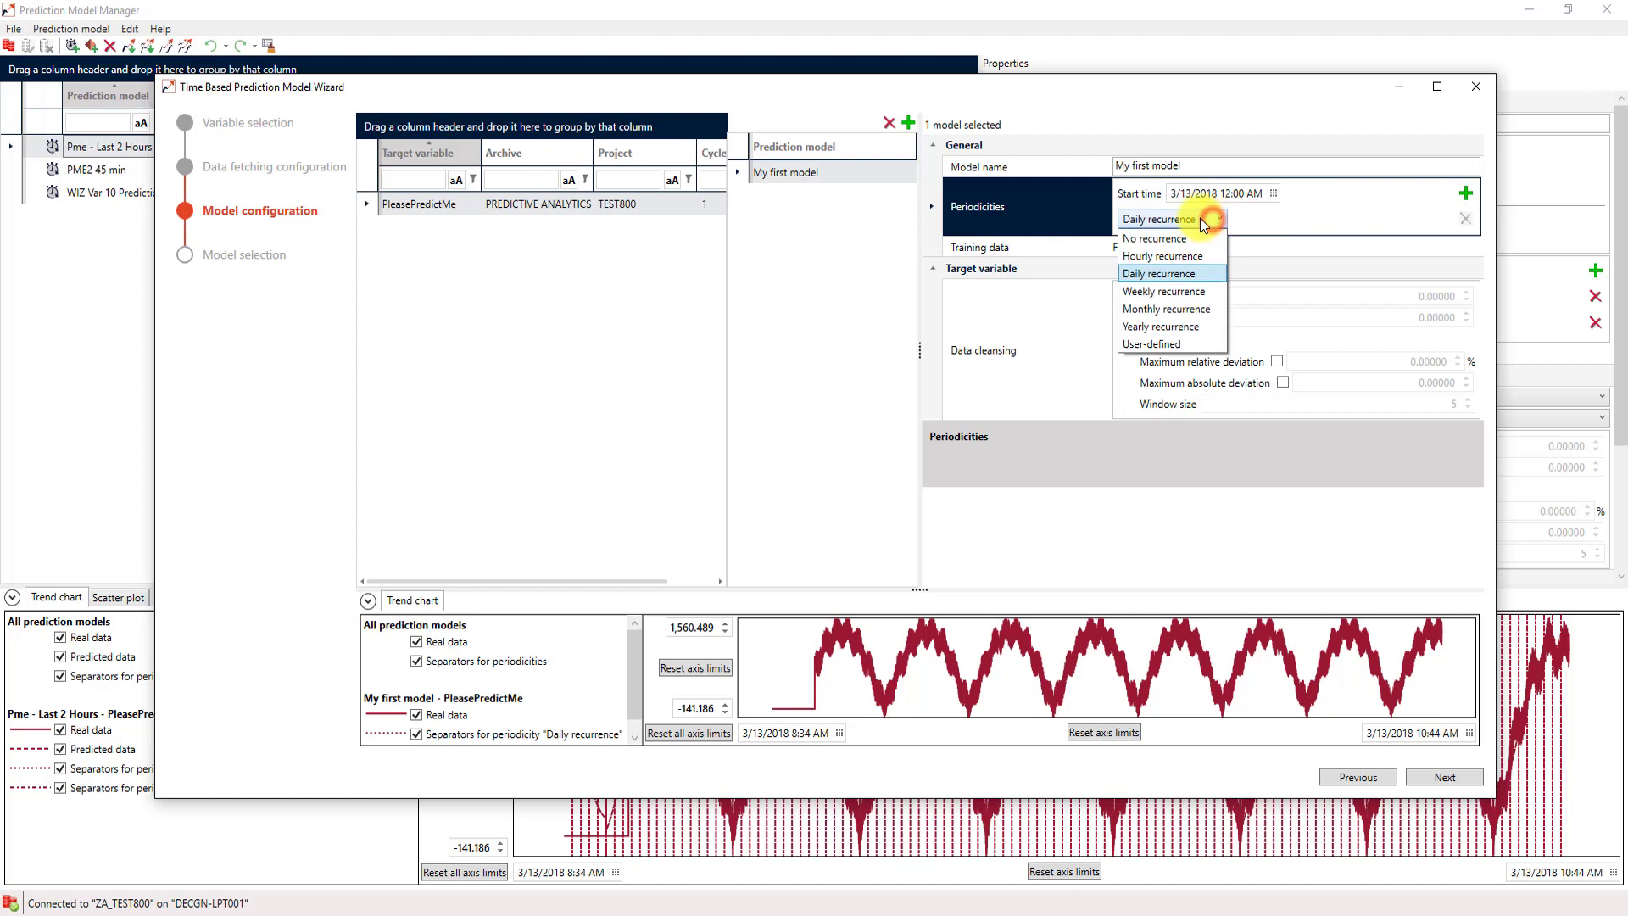
left_click(1145, 344)
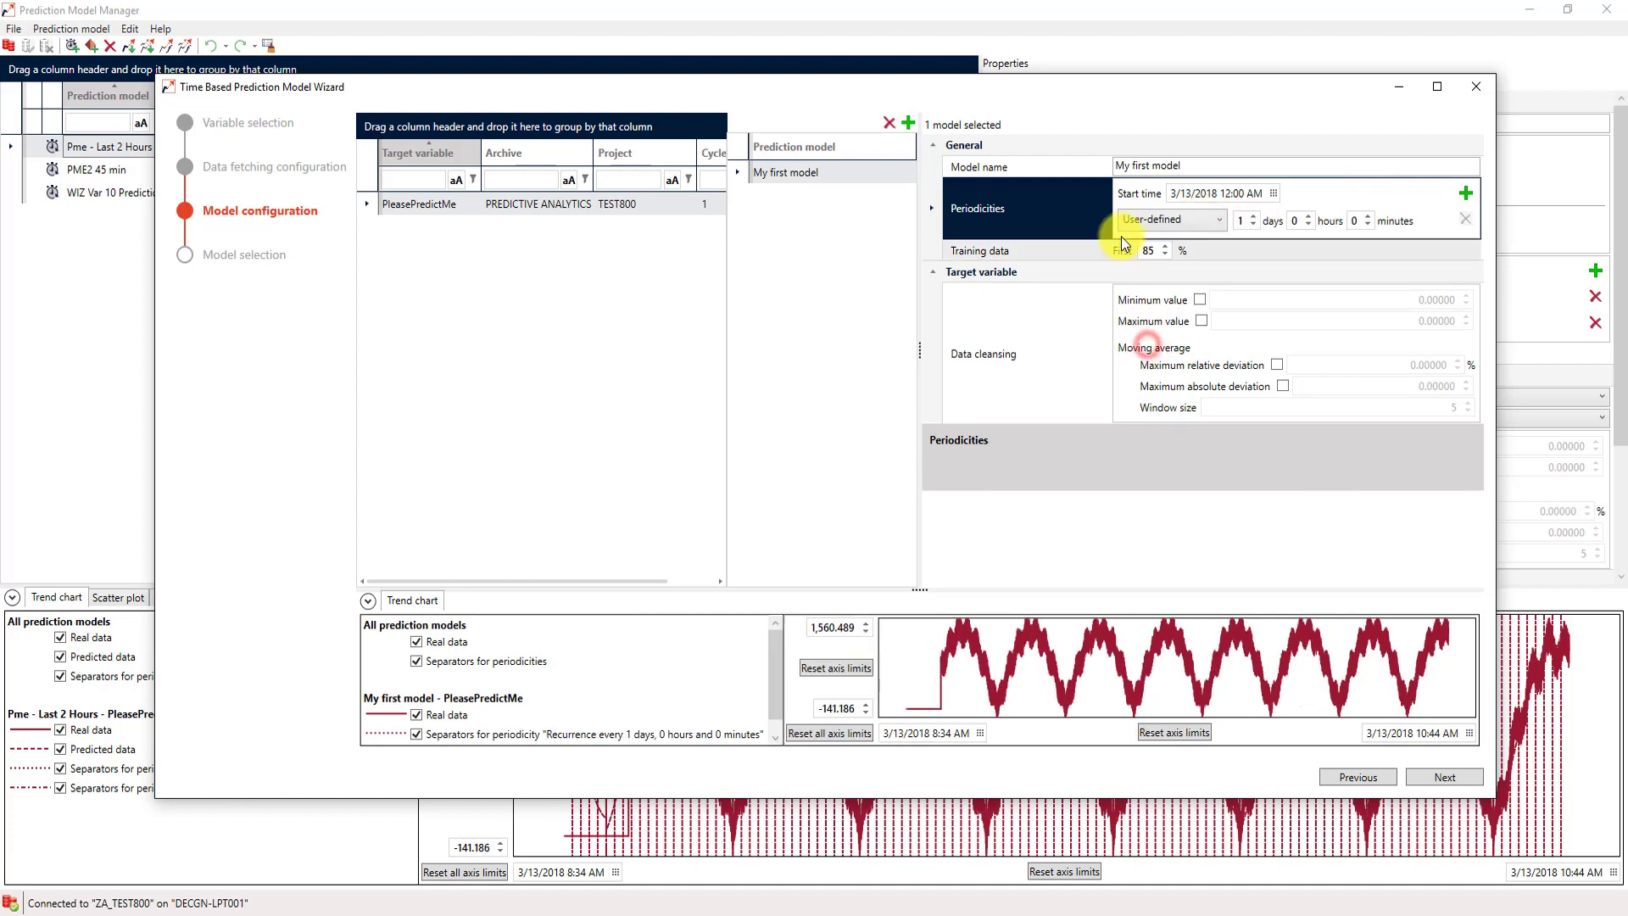
left_click(1254, 224)
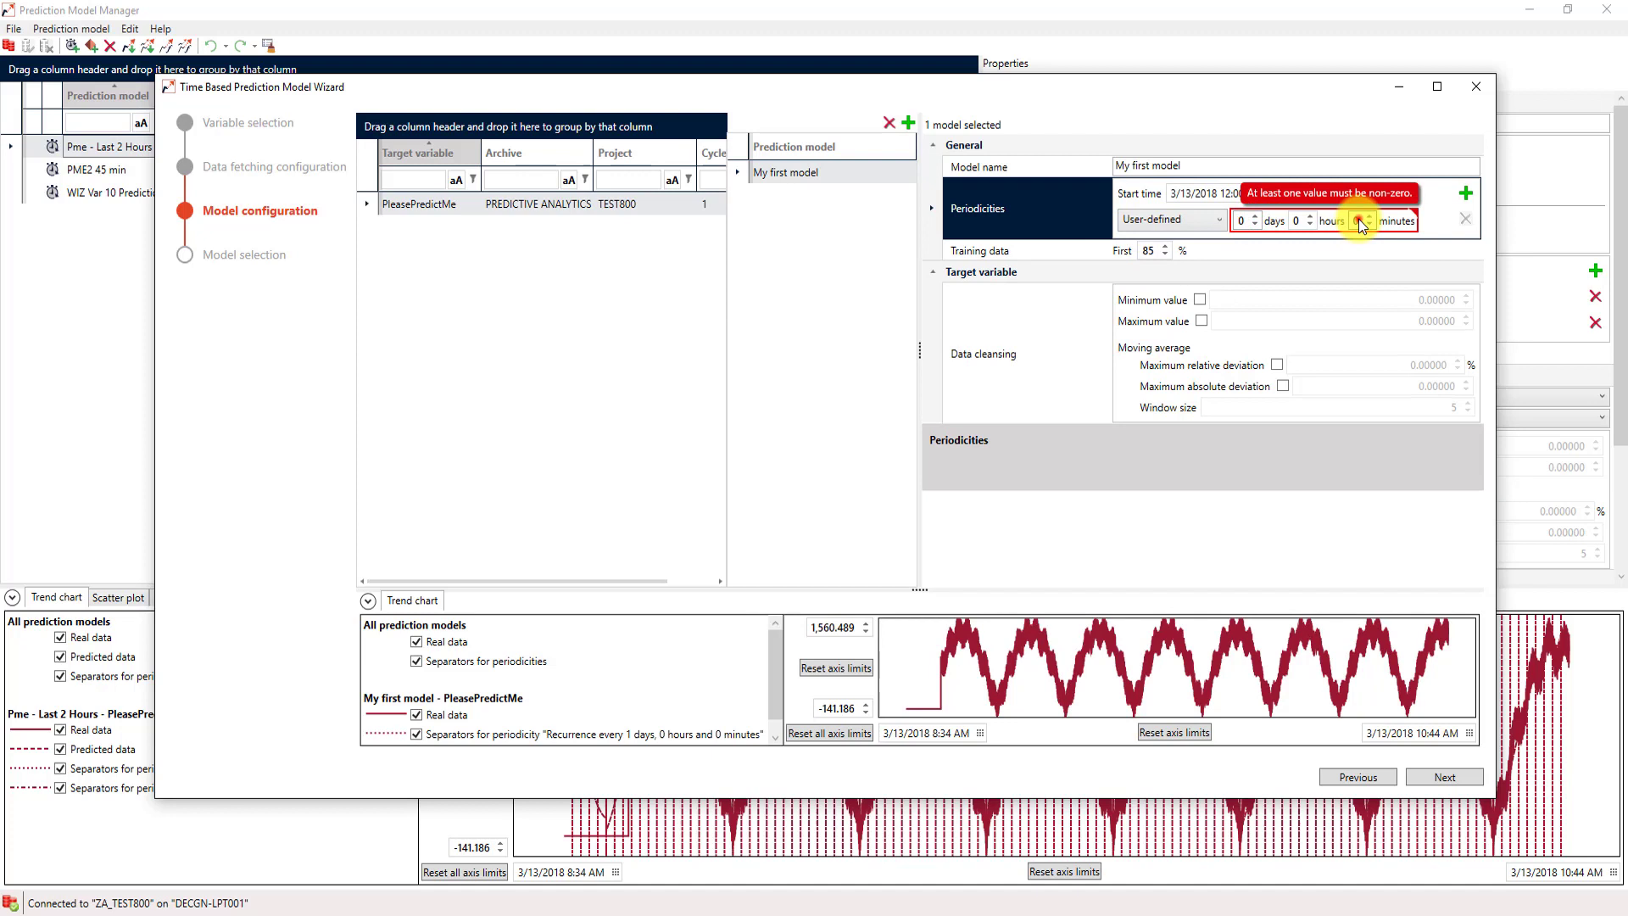
type("15")
left_click(1026, 212)
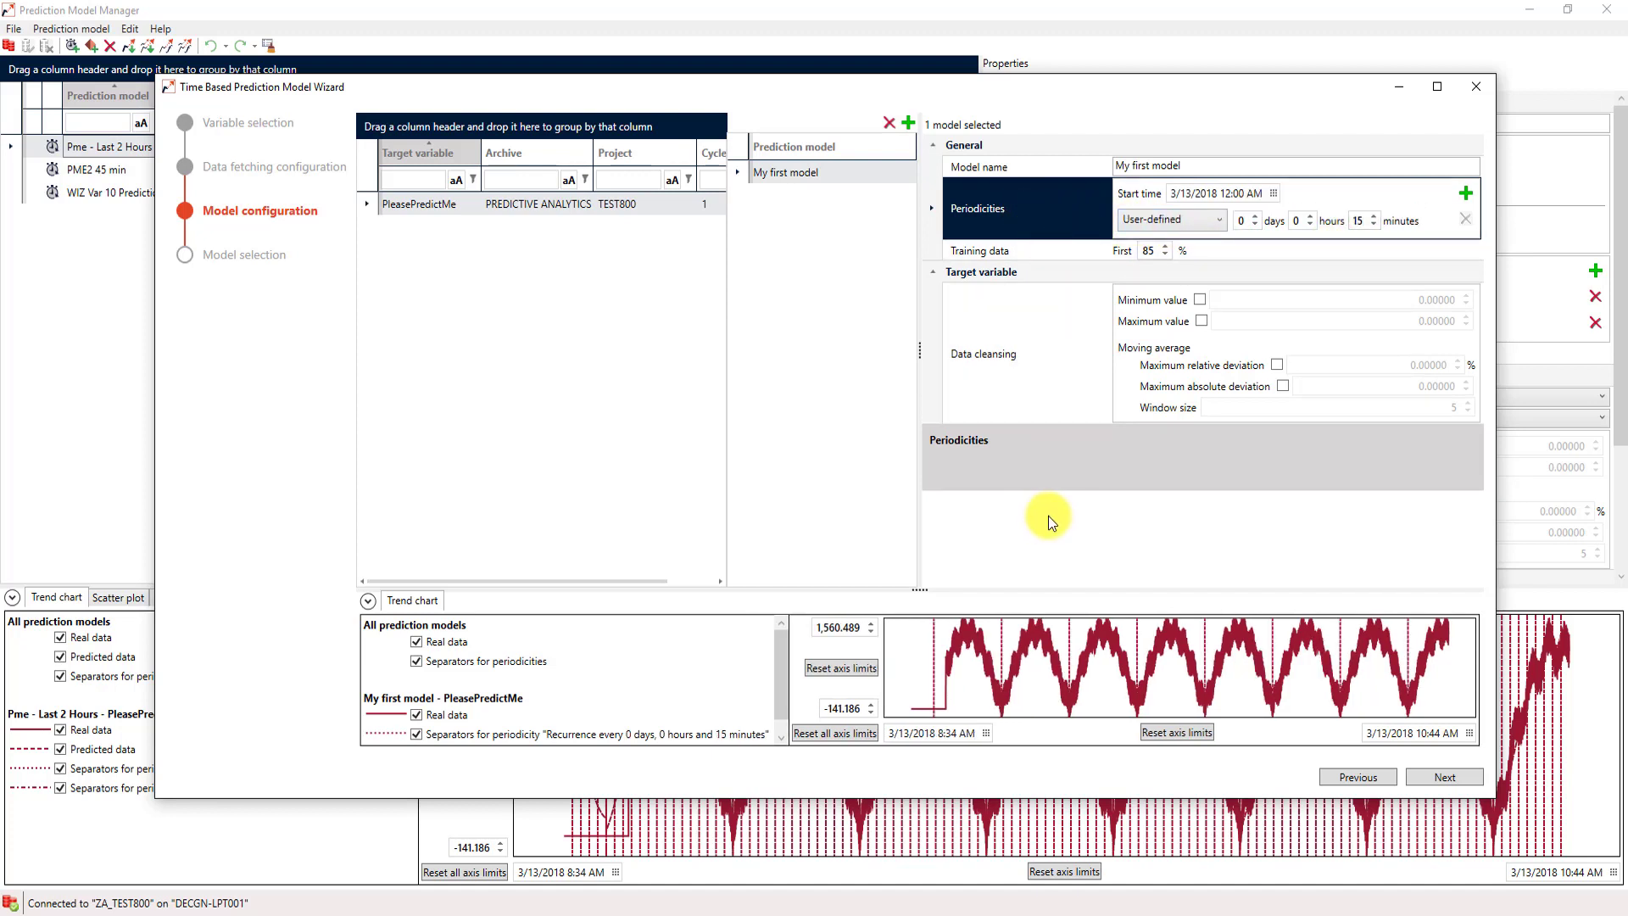
left_click_drag(920, 591, 920, 527)
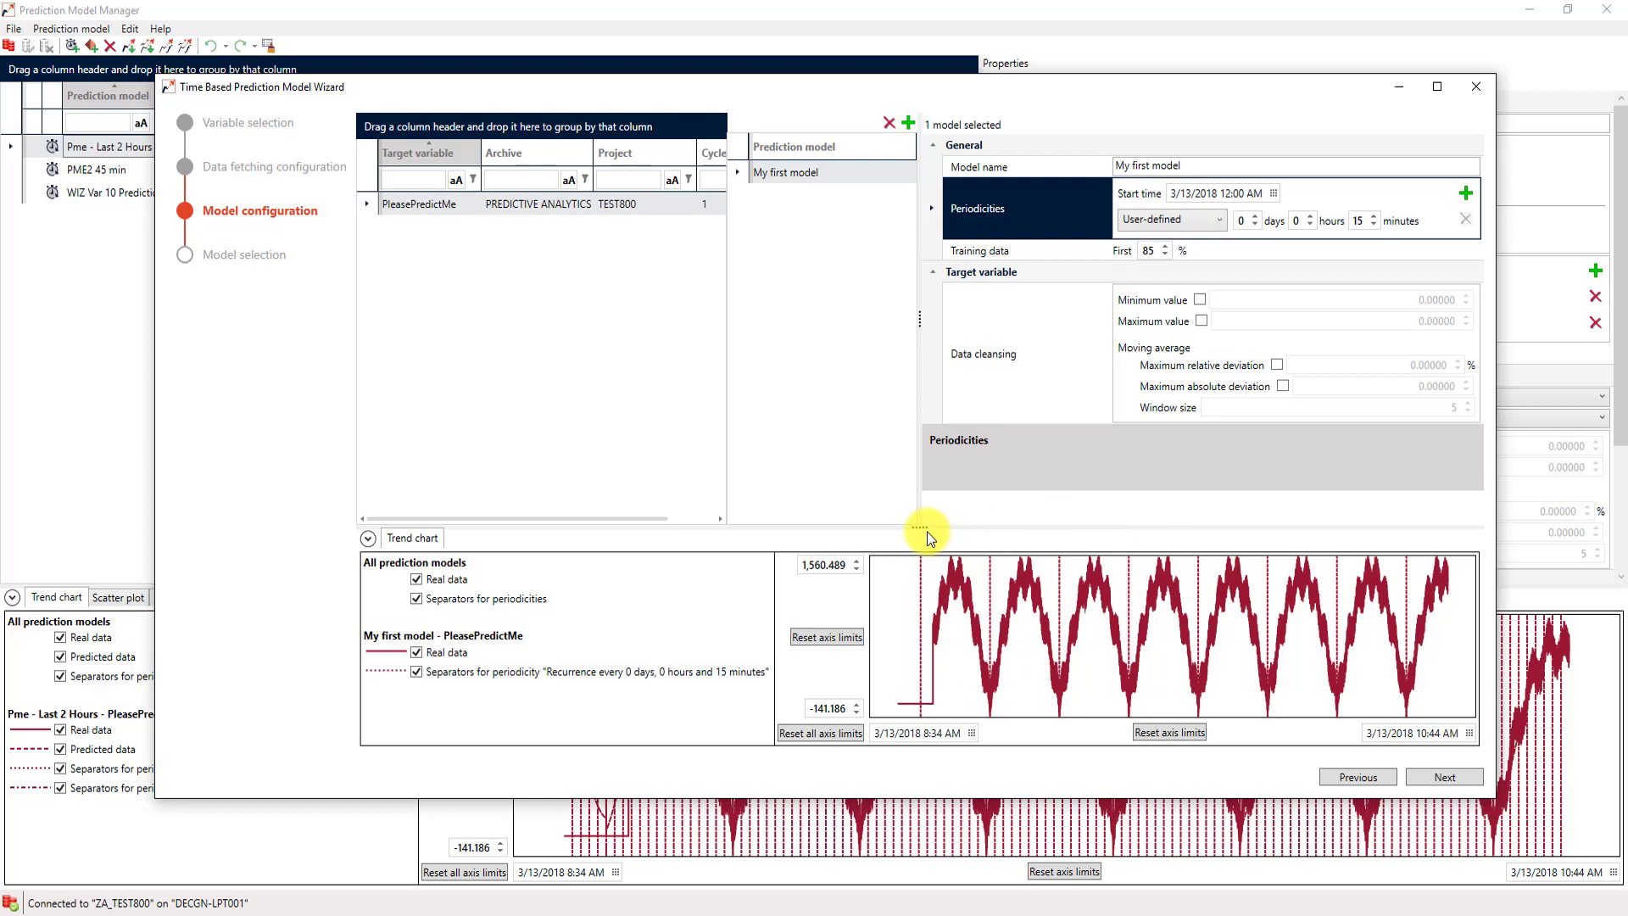
left_click_drag(924, 530, 916, 597)
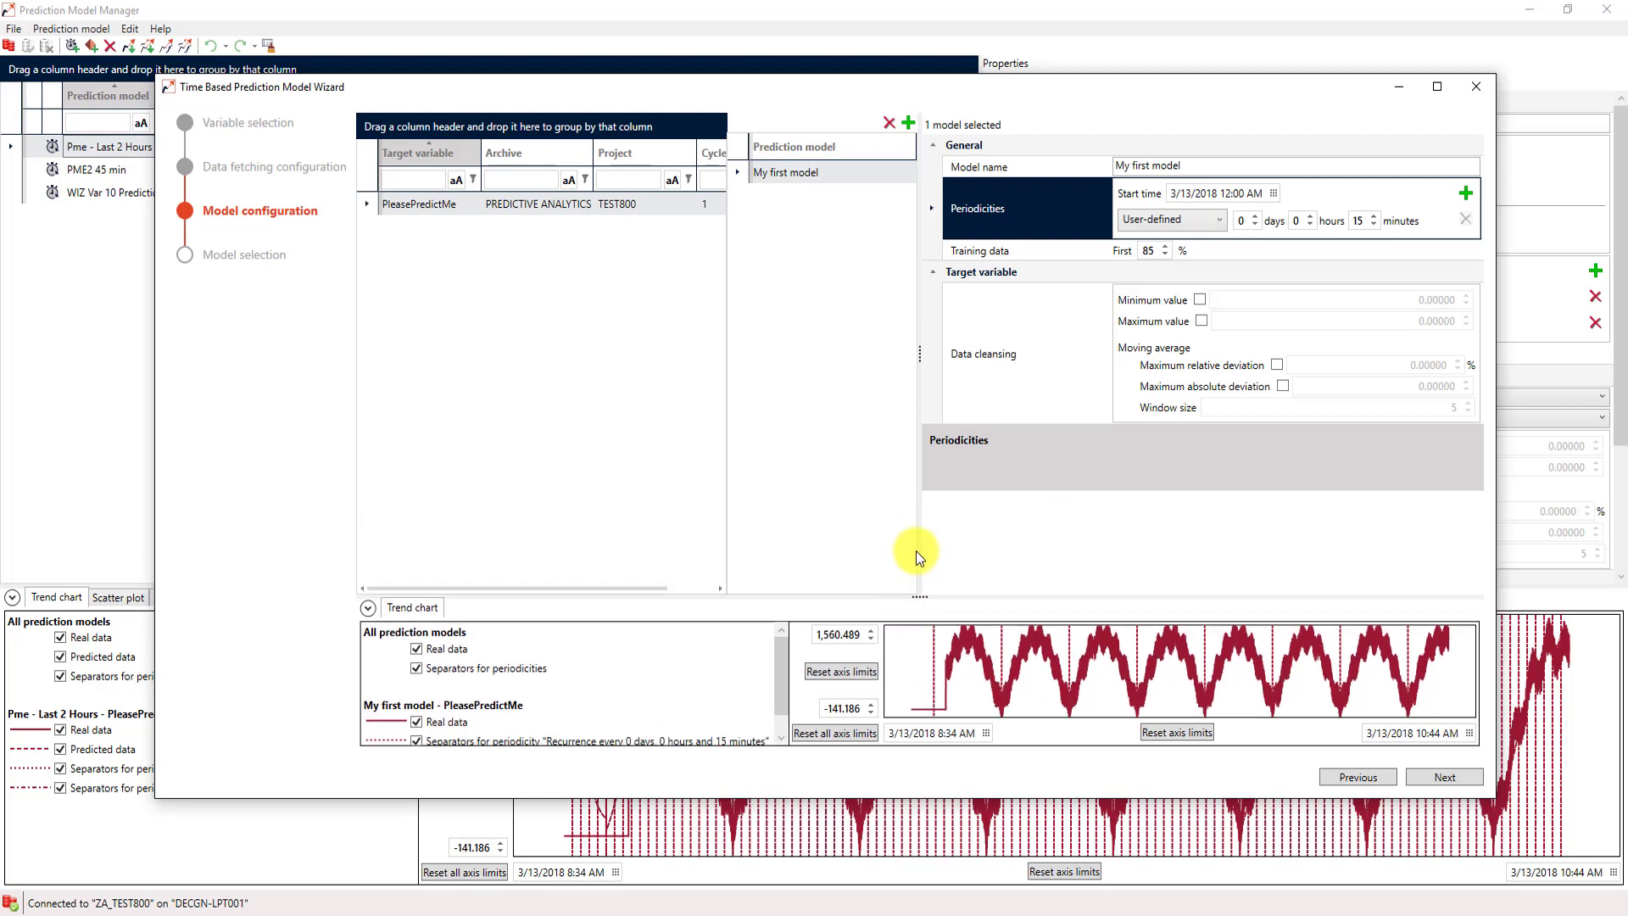
left_click(982, 253)
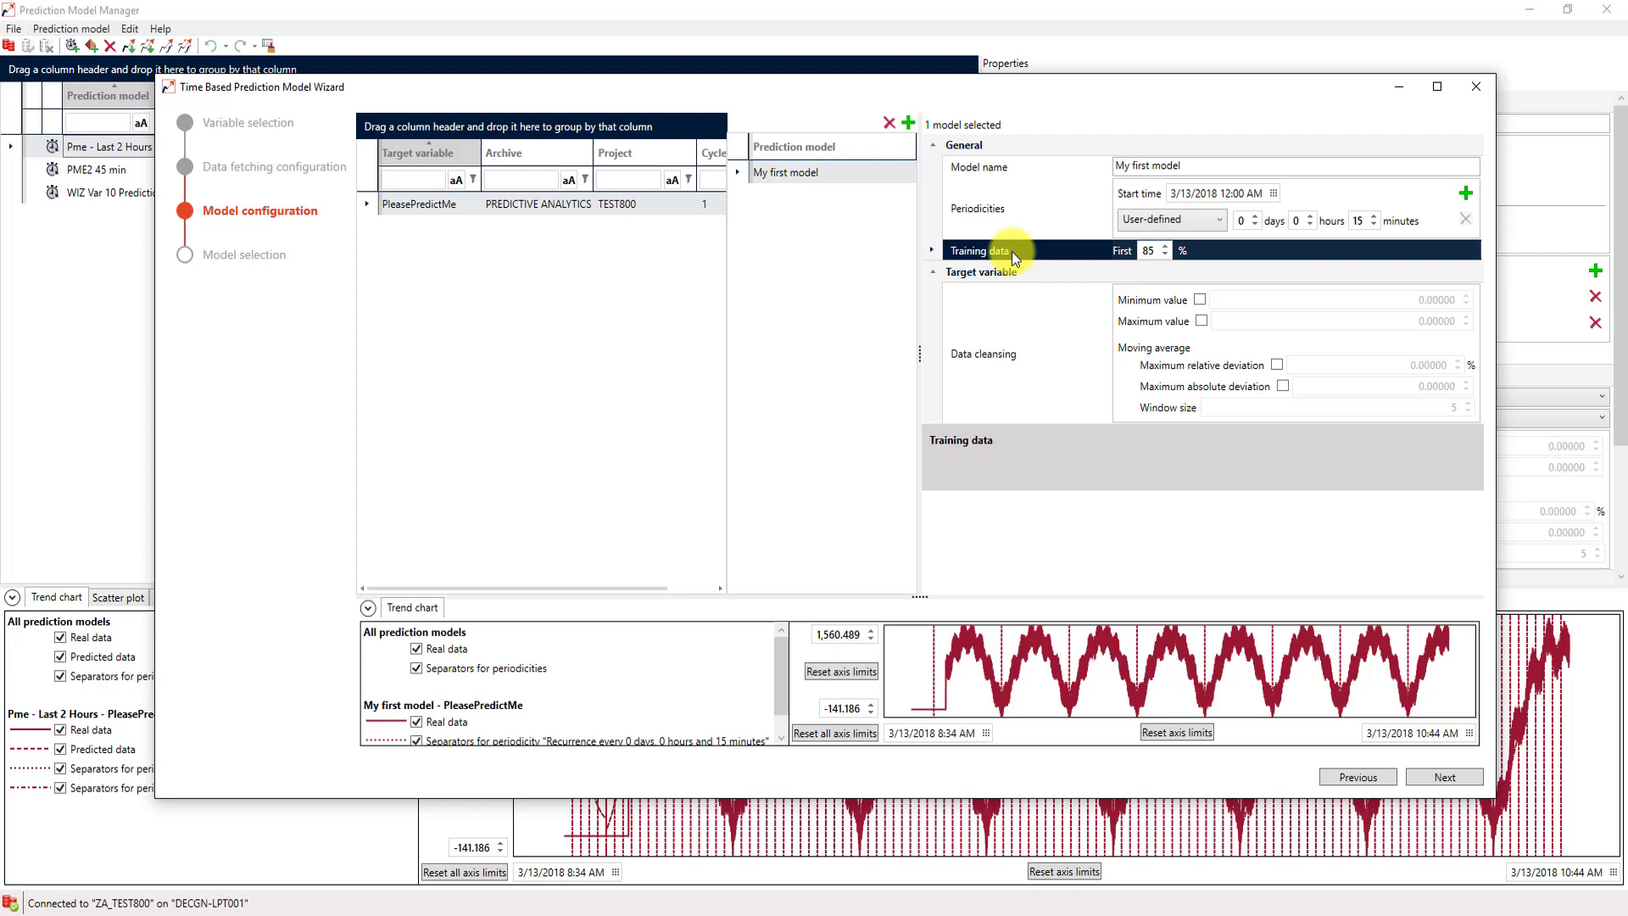
left_click(975, 362)
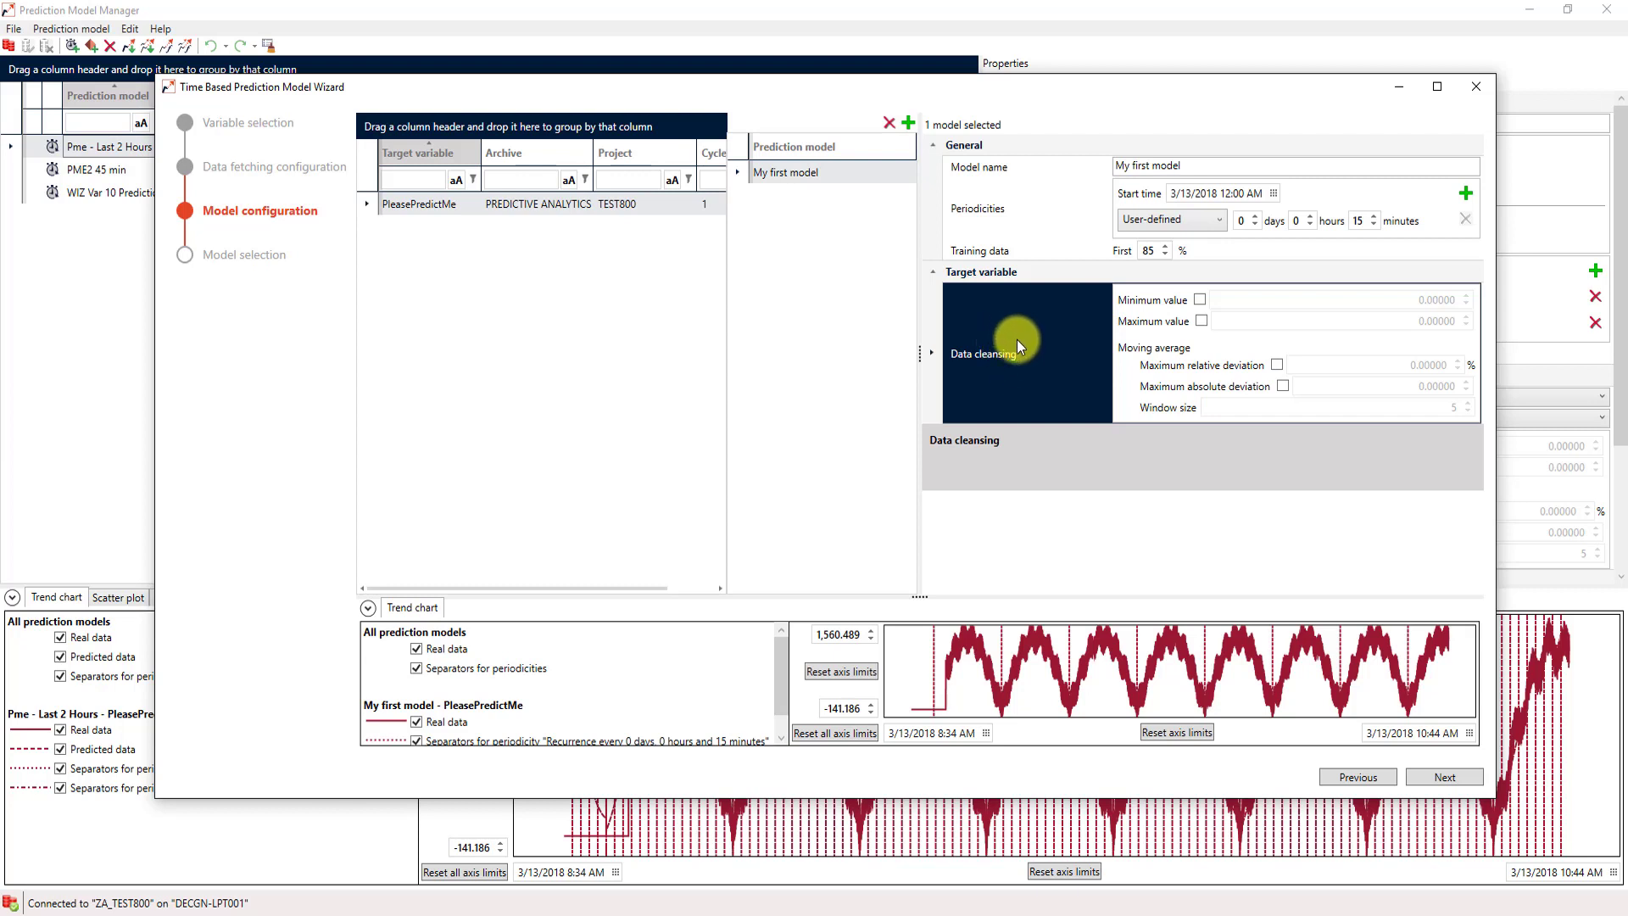
left_click(590, 323)
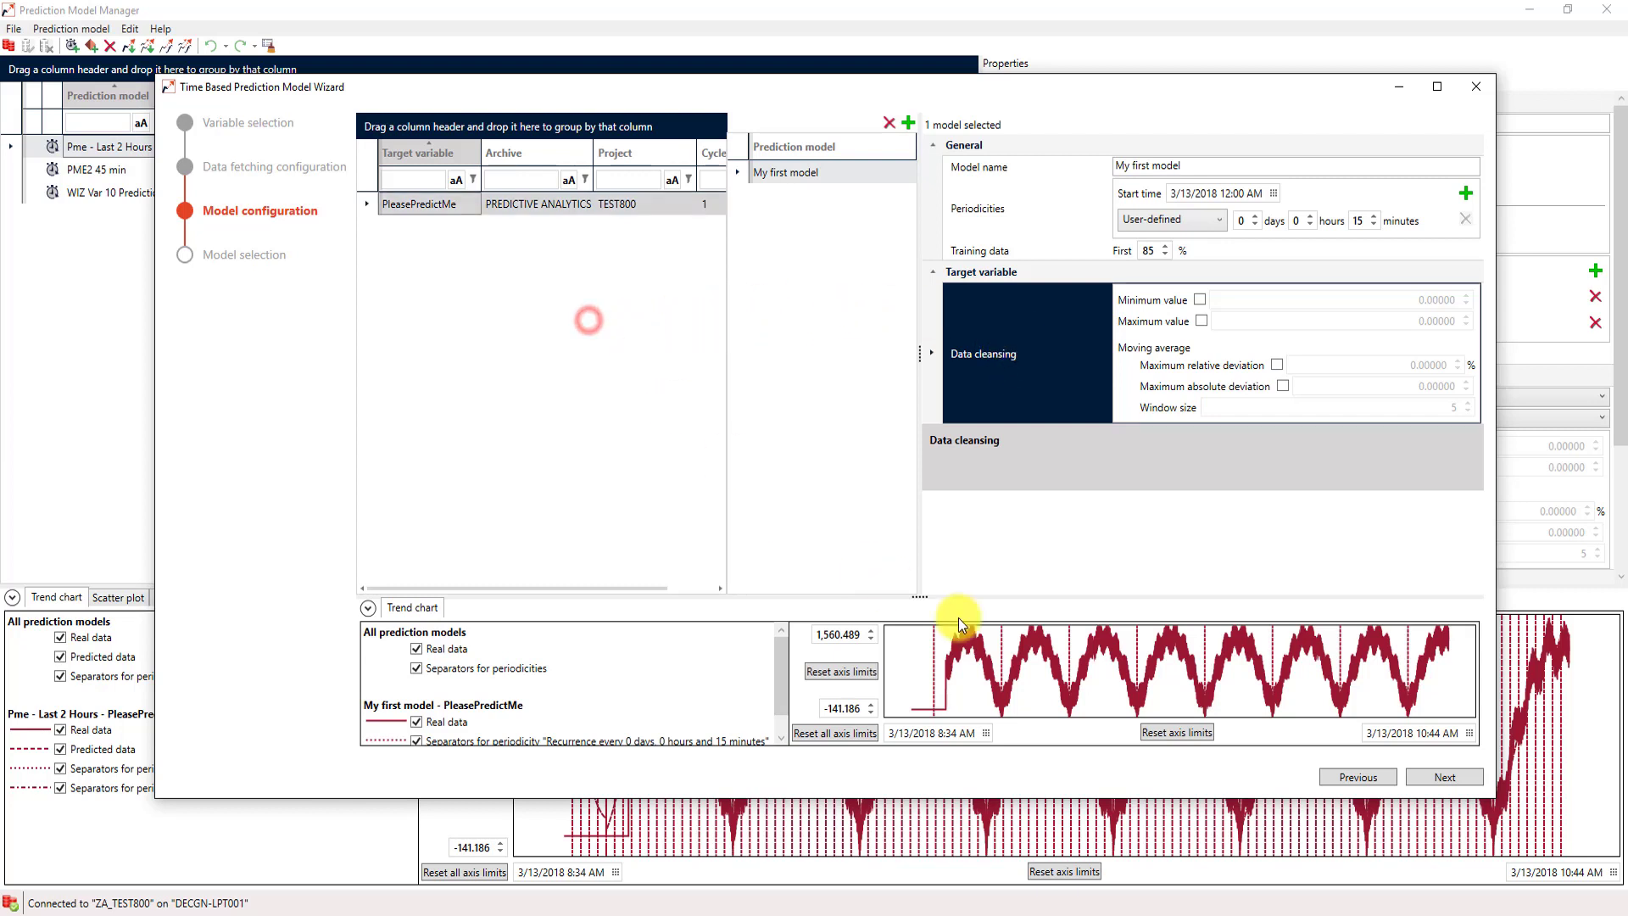
- Go to model selection, enlarge My first model's training result charts, and bring up the Trend chart
left_click(1449, 778)
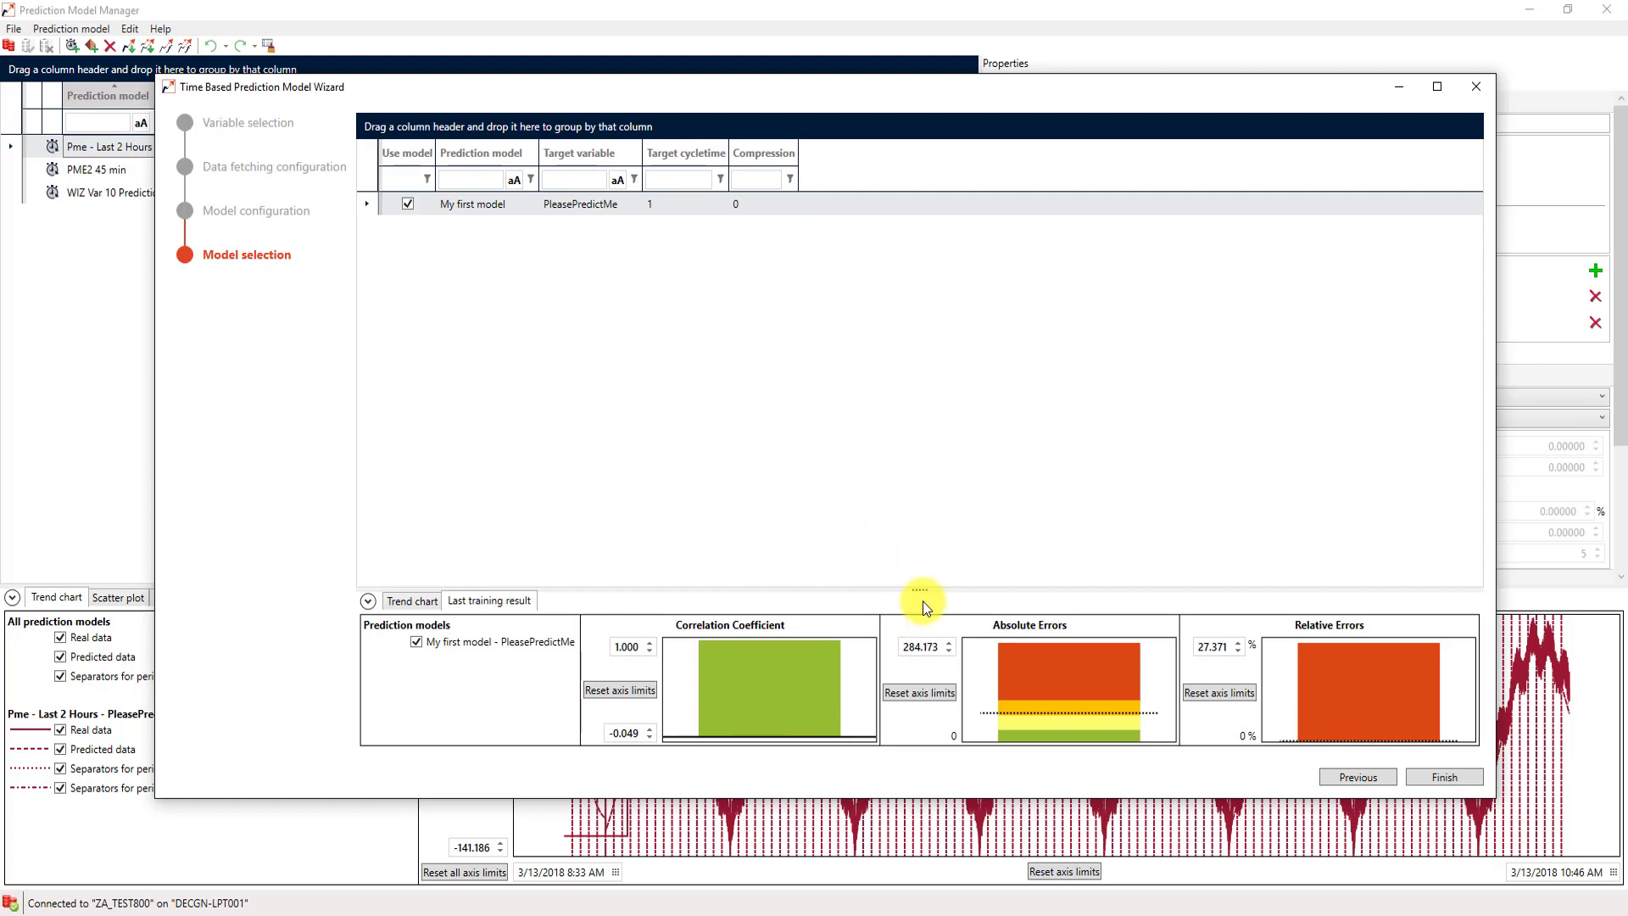
left_click_drag(924, 588, 904, 497)
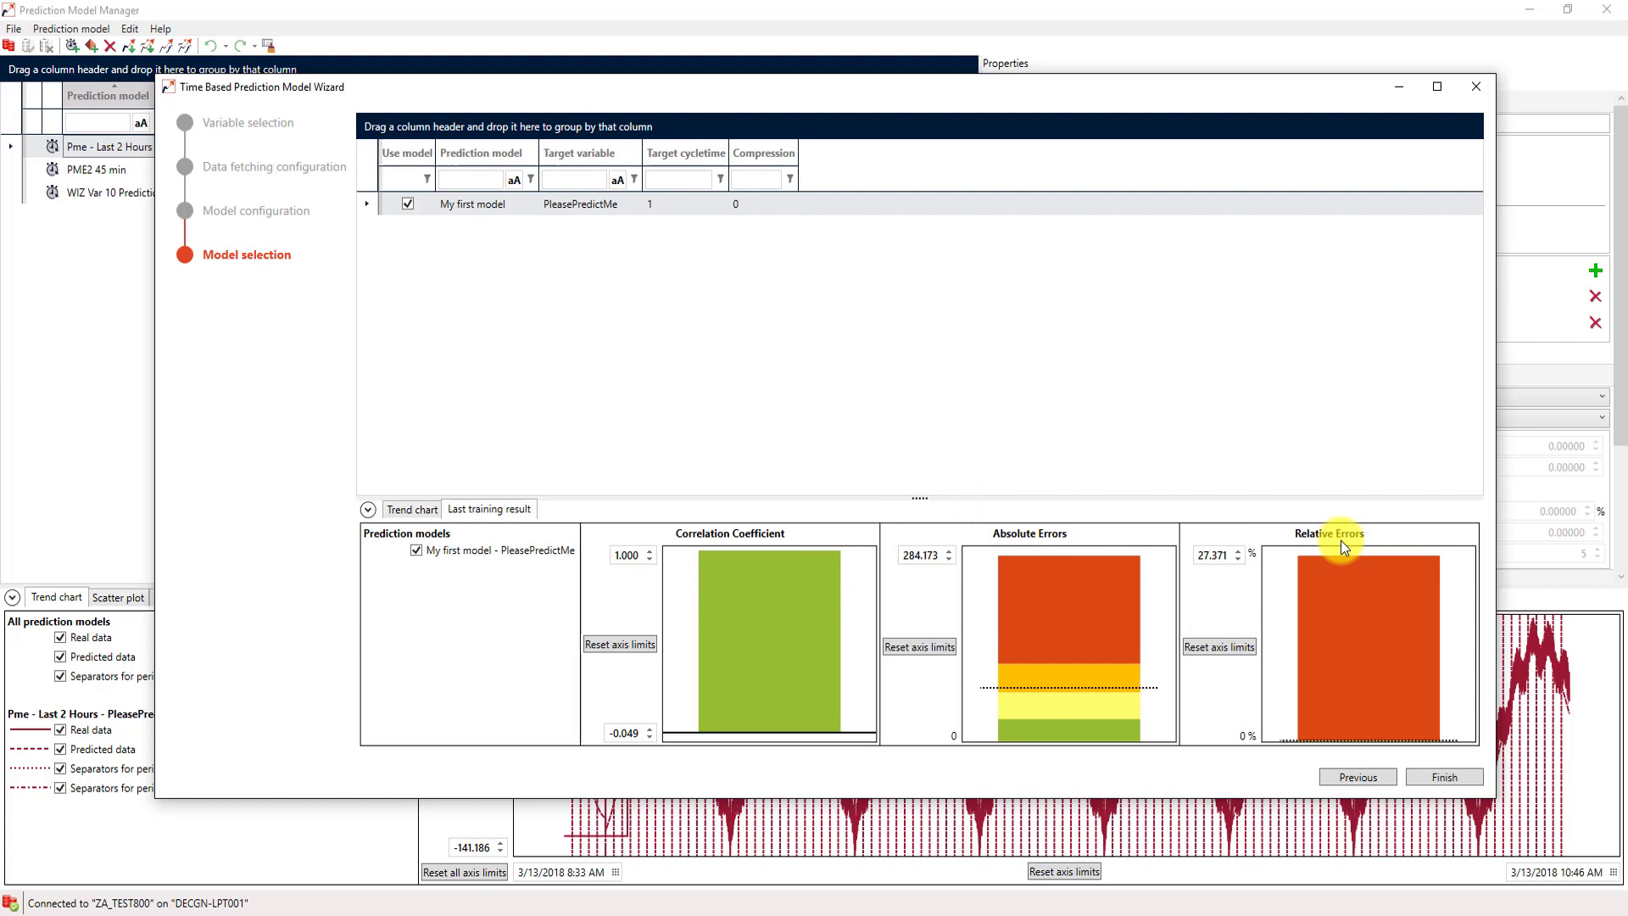
left_click(1077, 444)
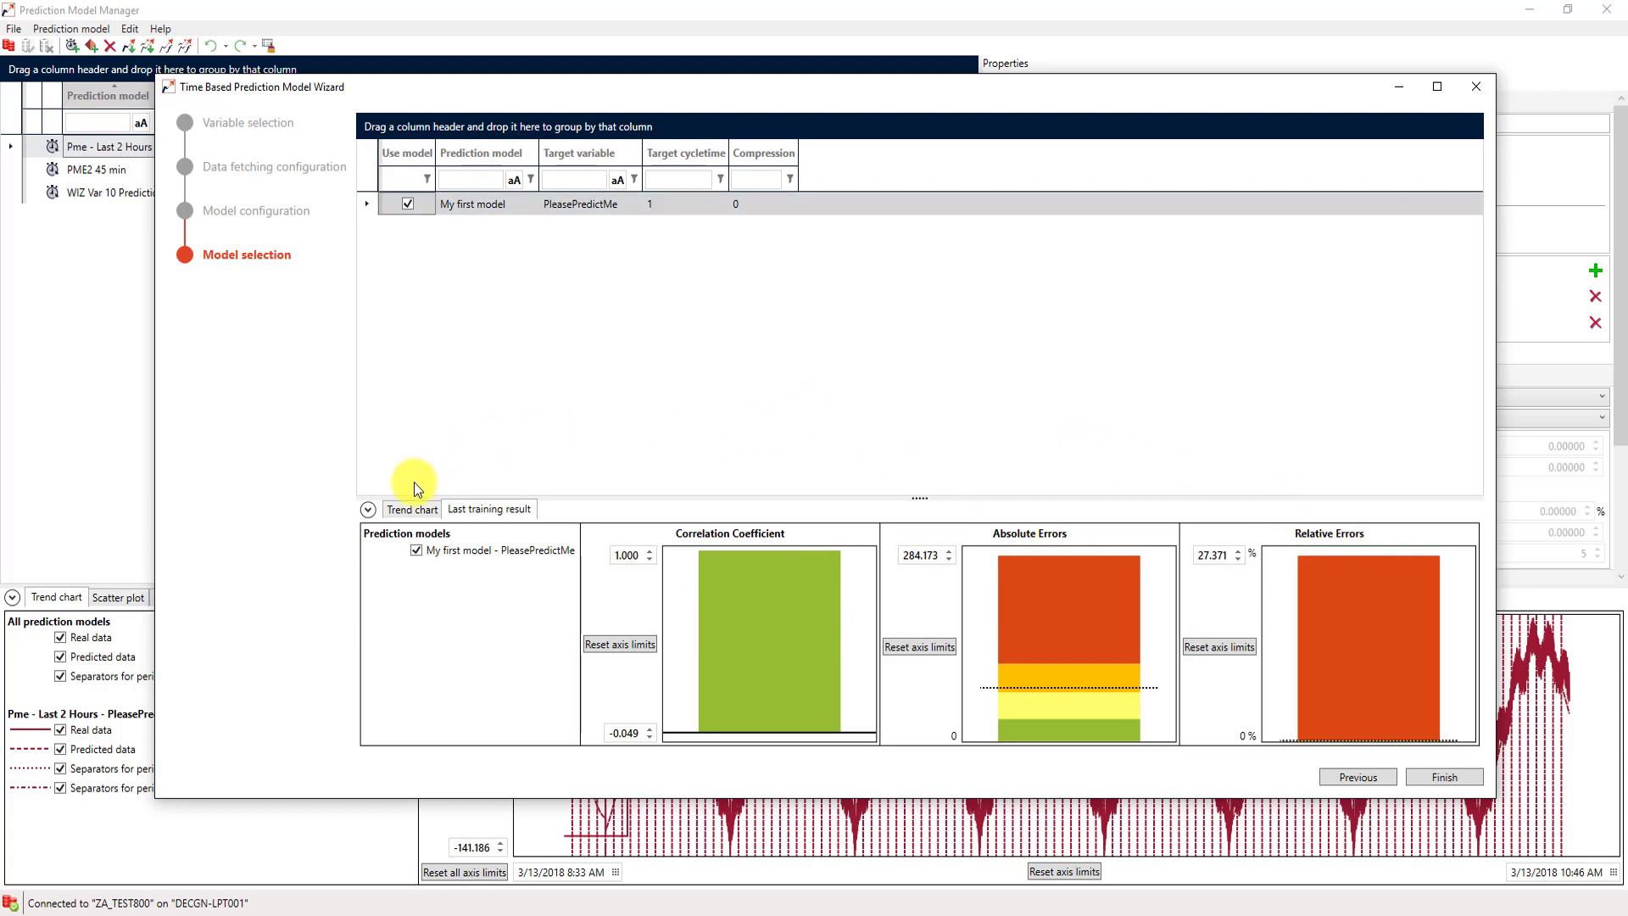
- Hide the periodicity separators and real data so only the predicted curve shows
left_click(410, 508)
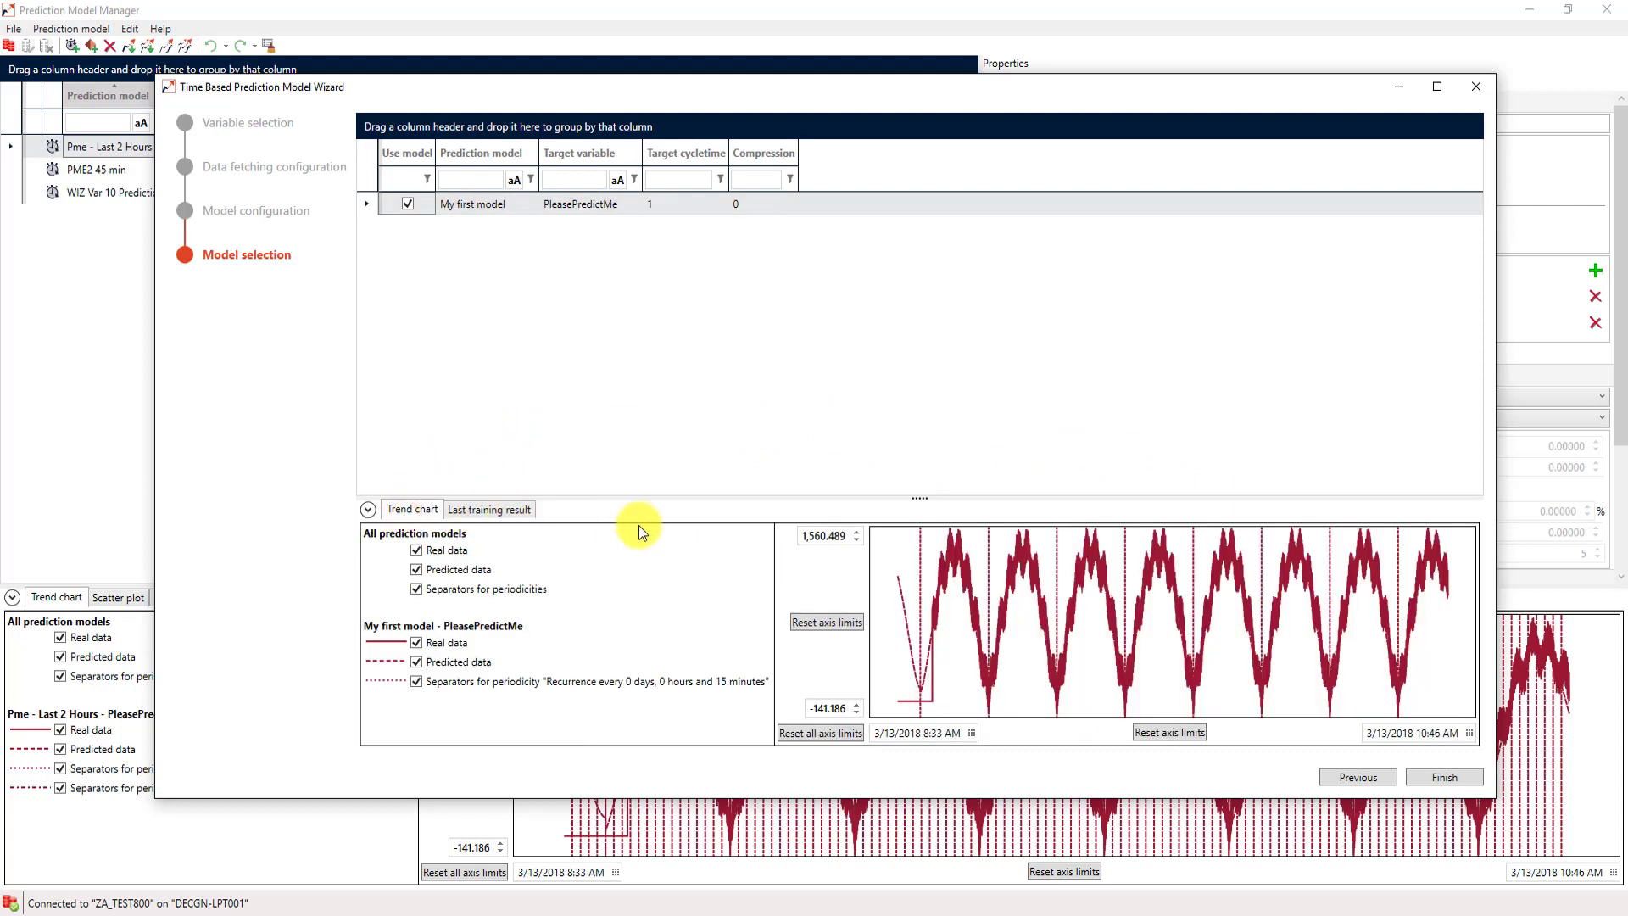
left_click_drag(919, 498, 919, 458)
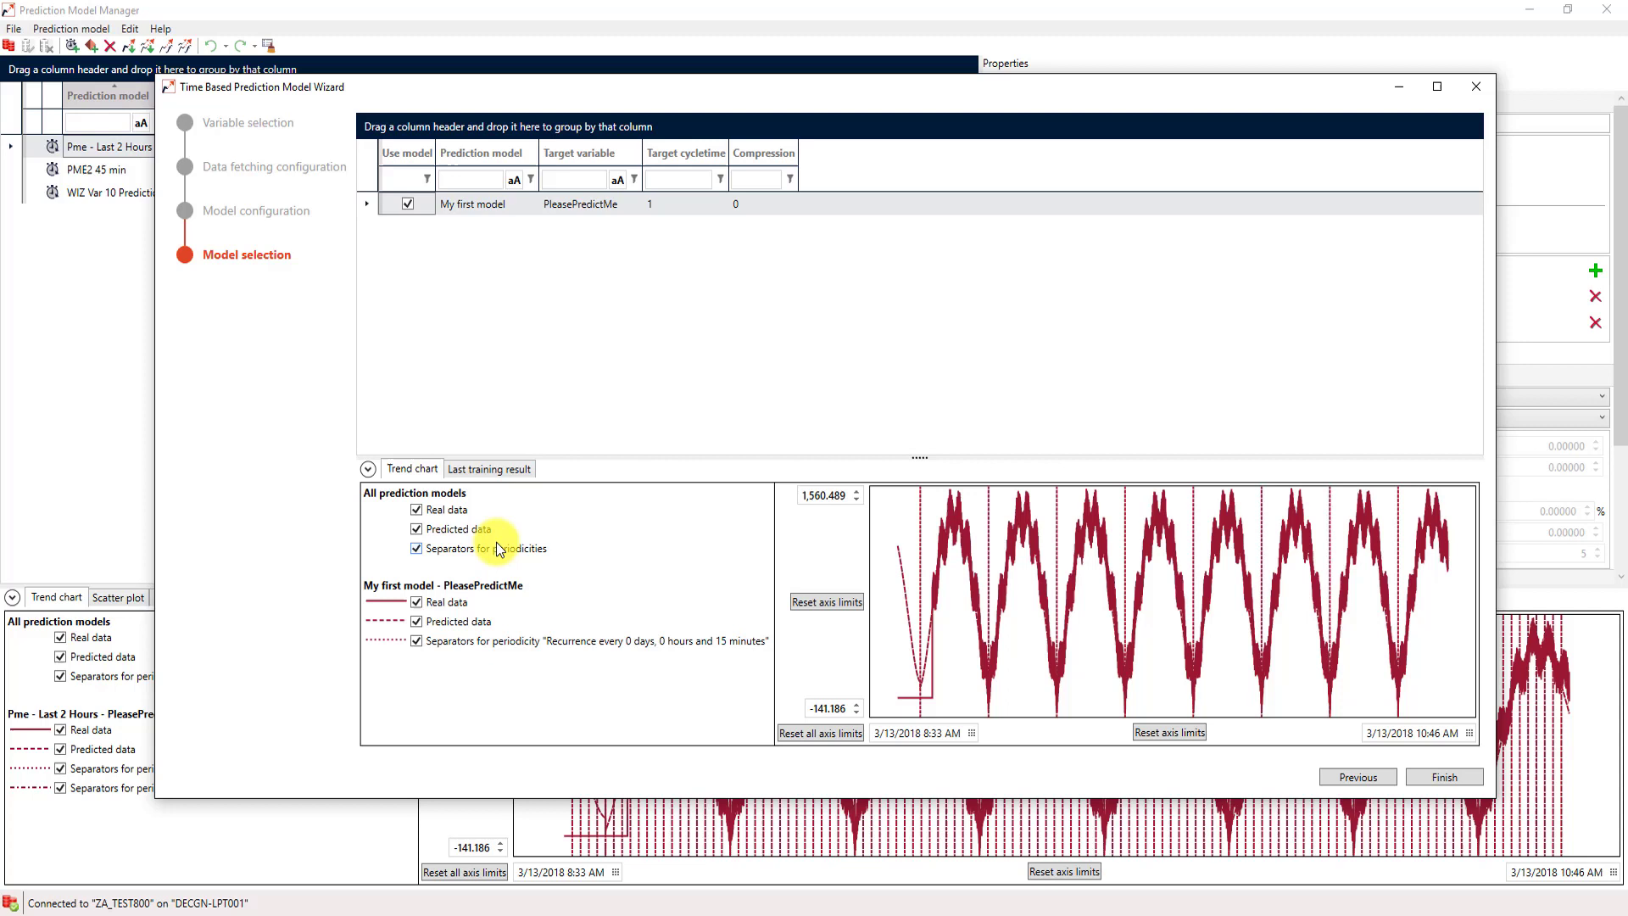
left_click(415, 548)
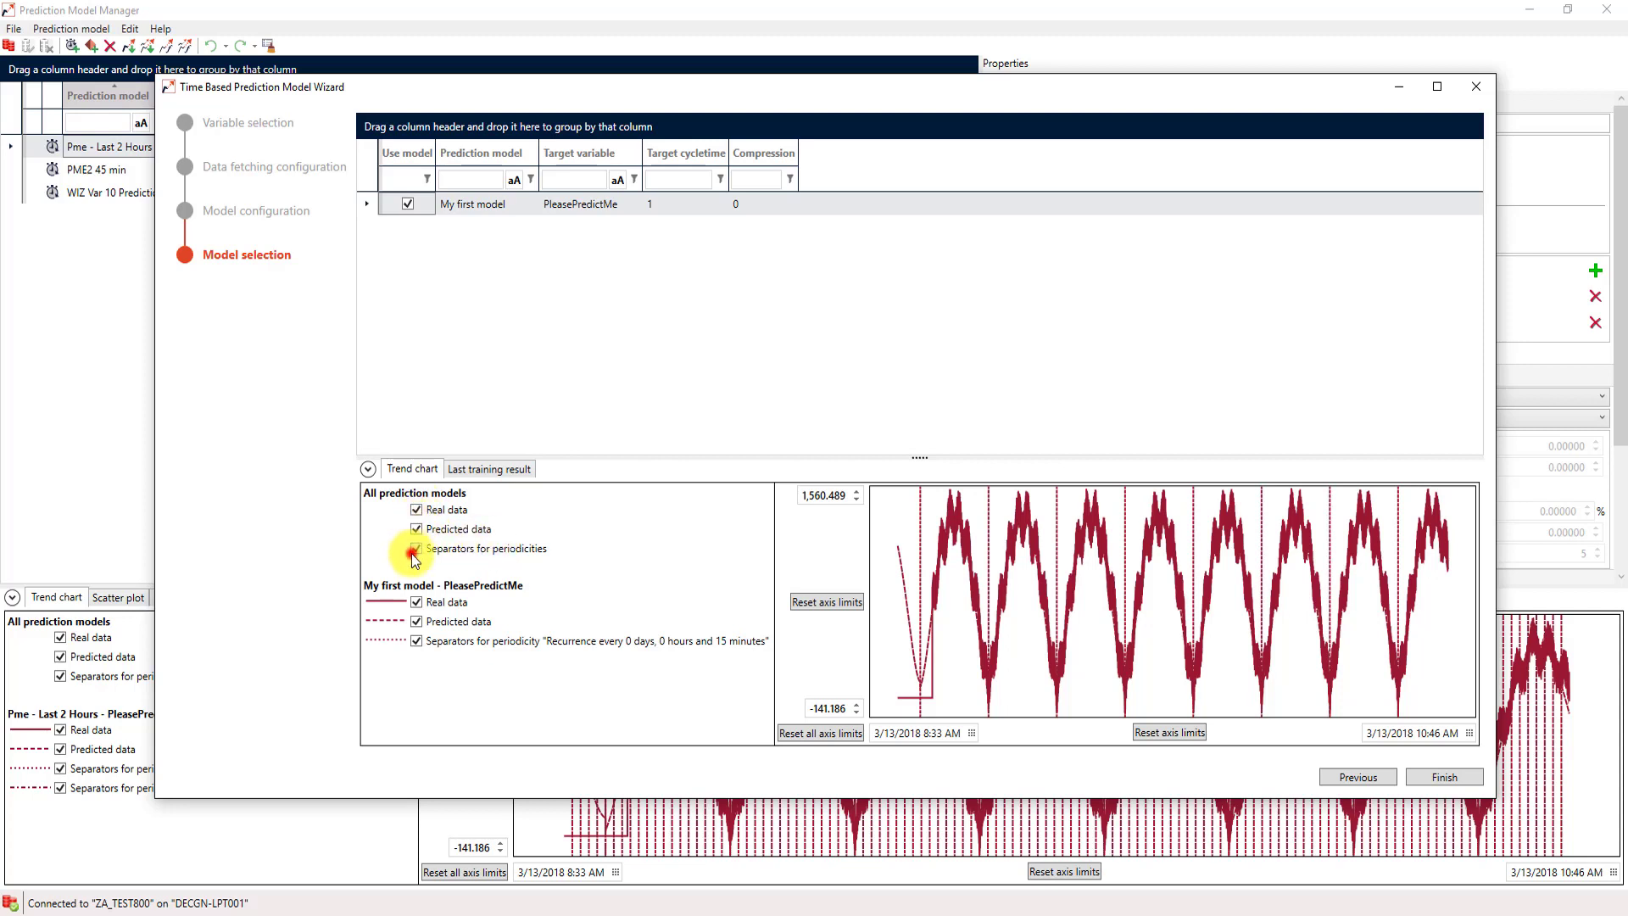
left_click(418, 510)
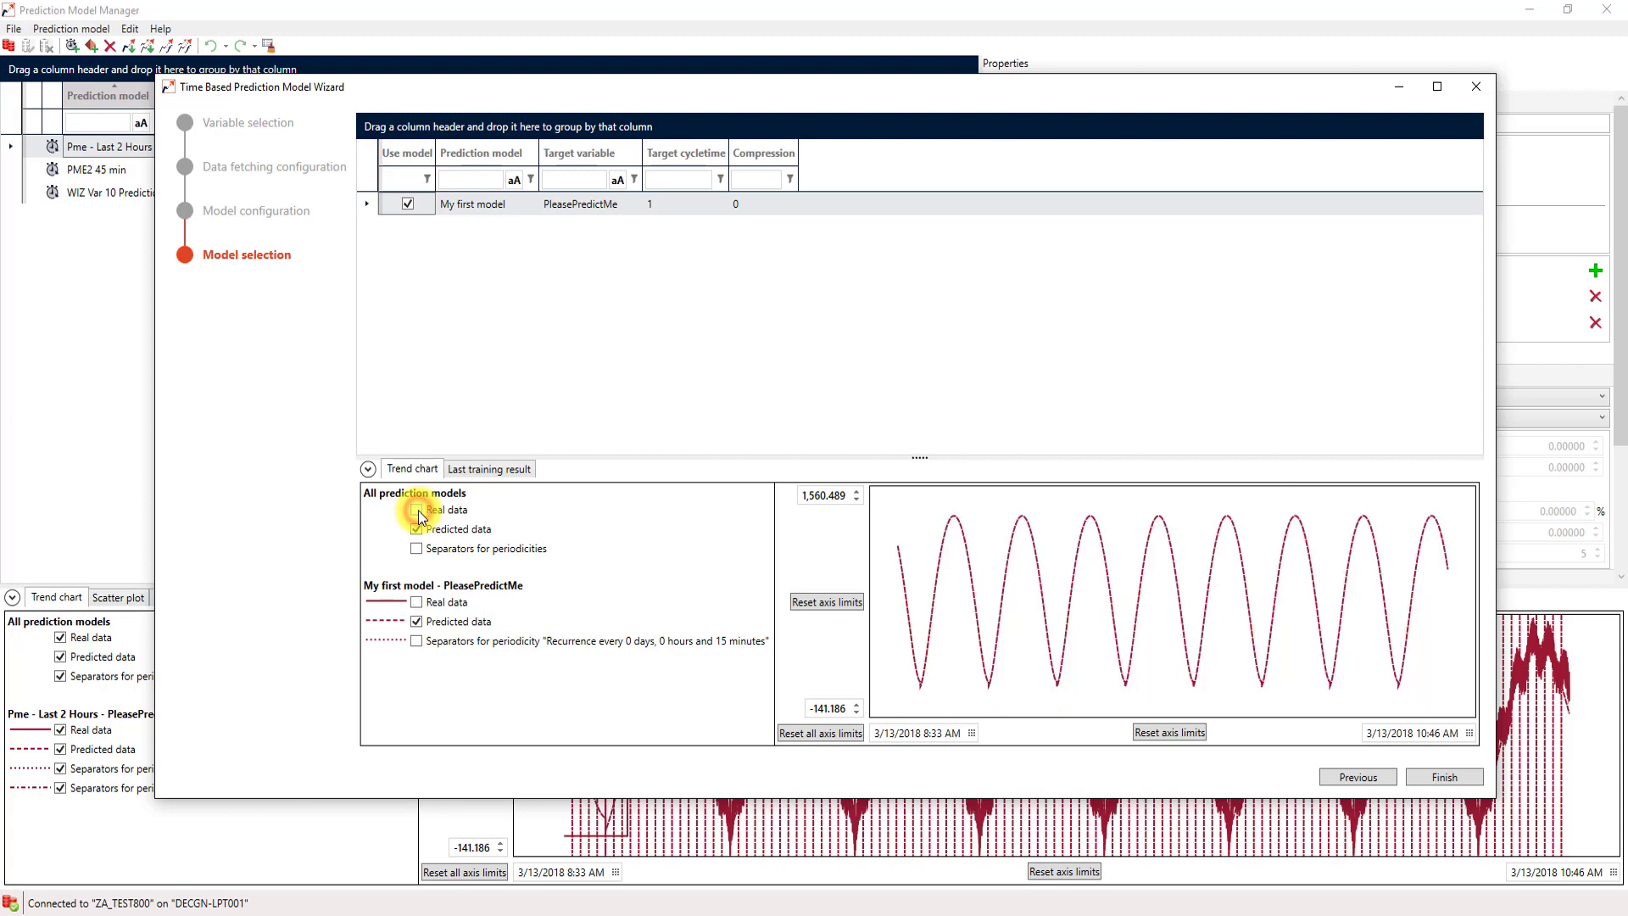
left_click(418, 511)
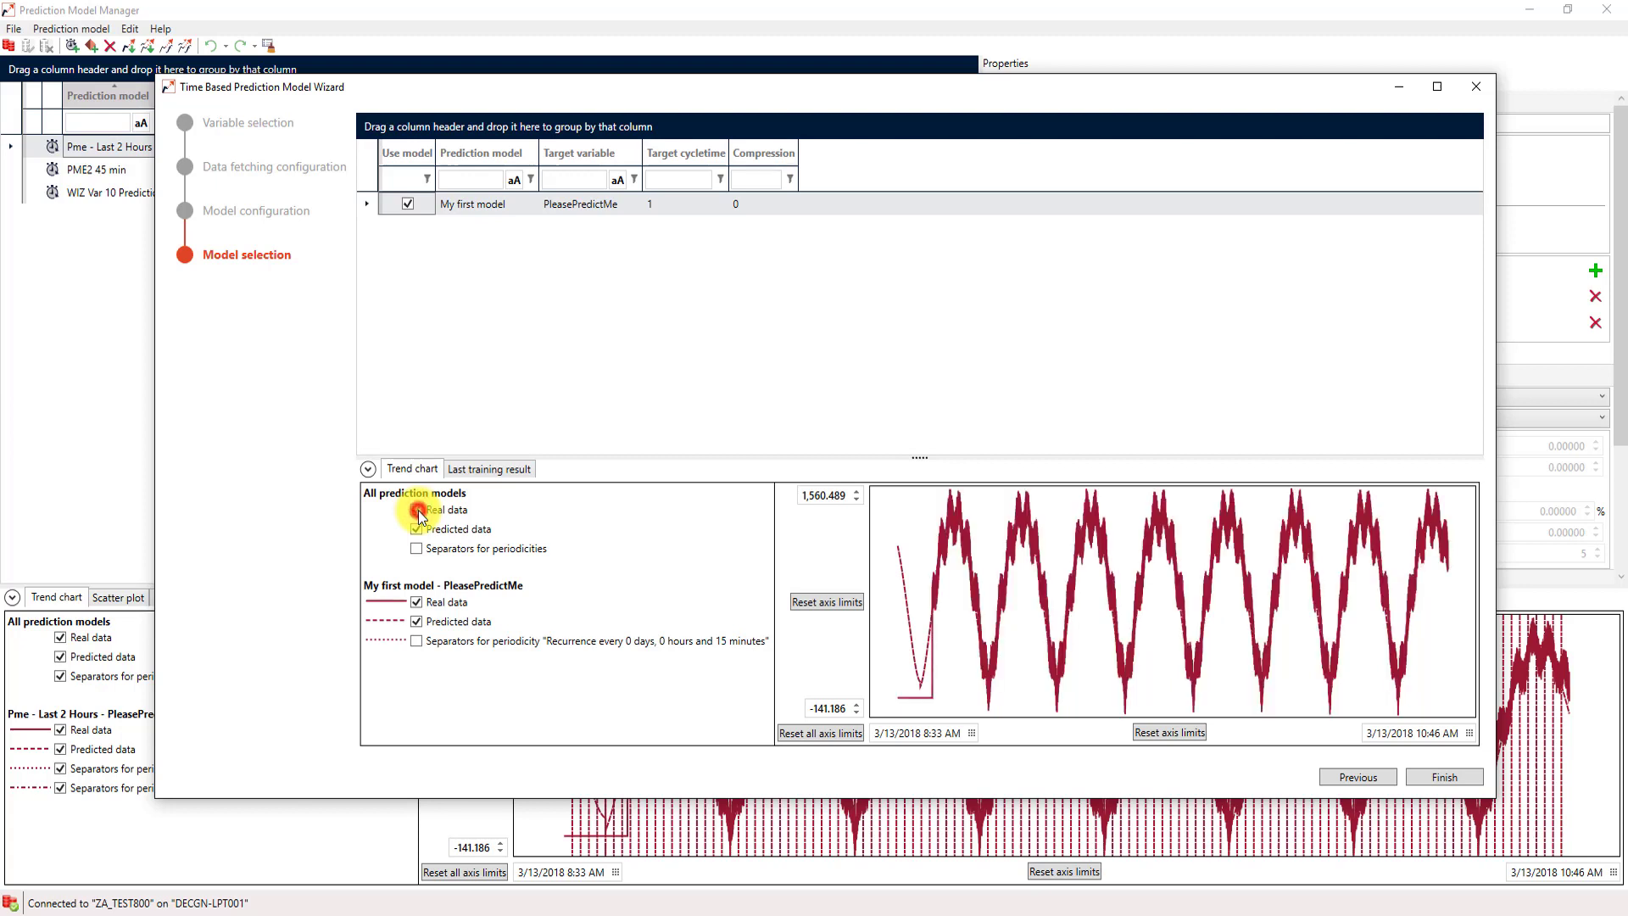
left_click(418, 510)
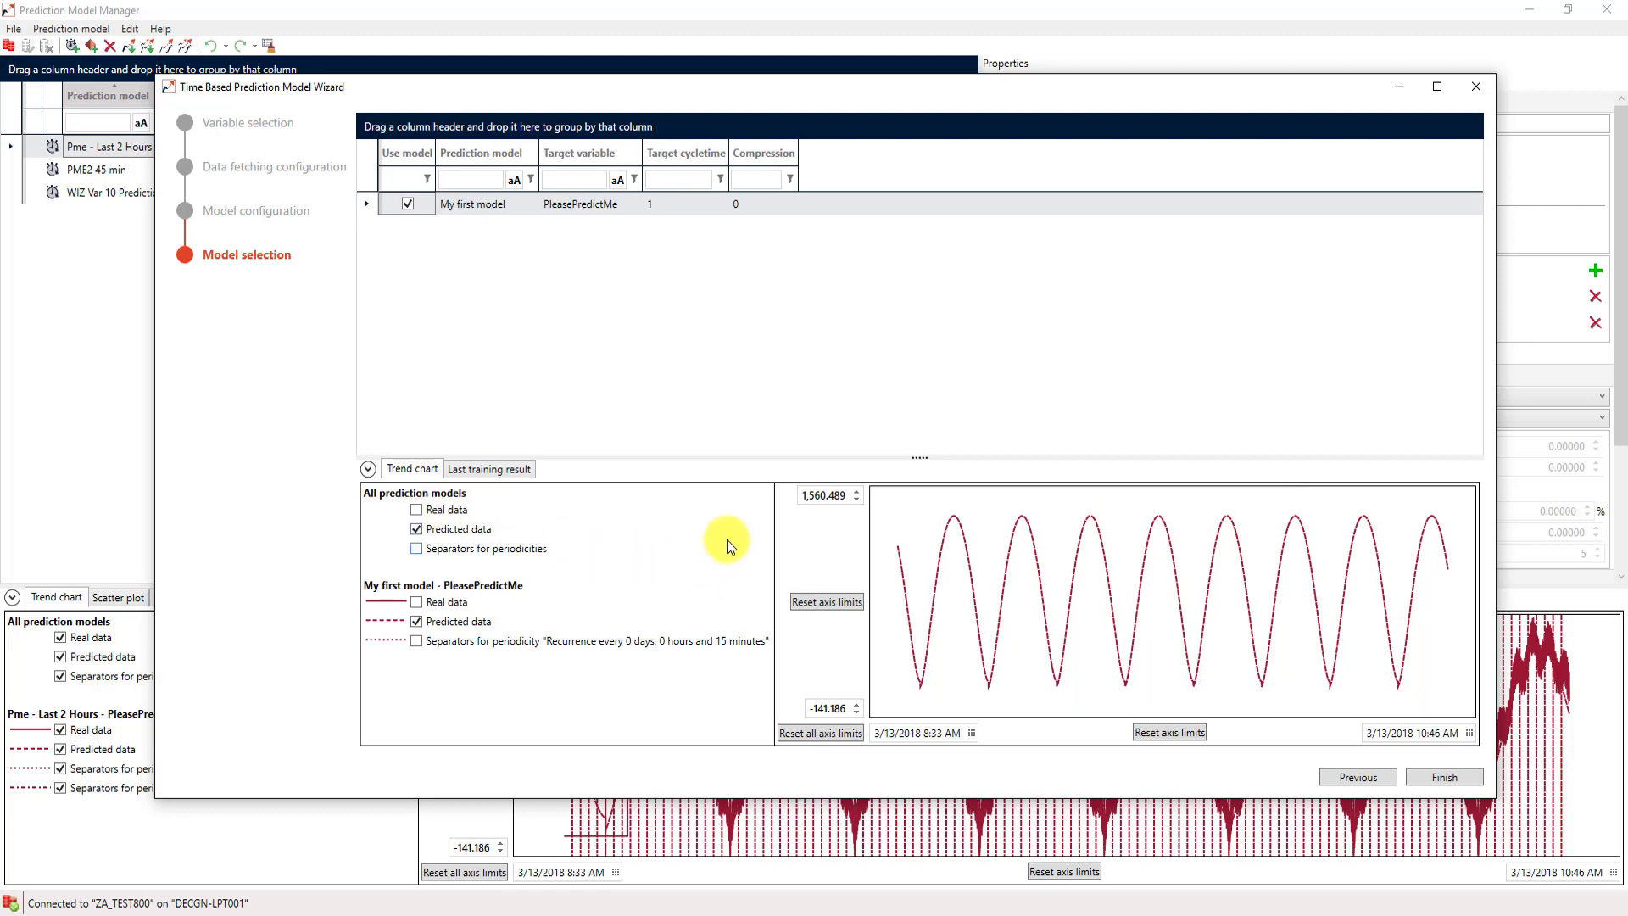
left_click_drag(923, 459, 923, 515)
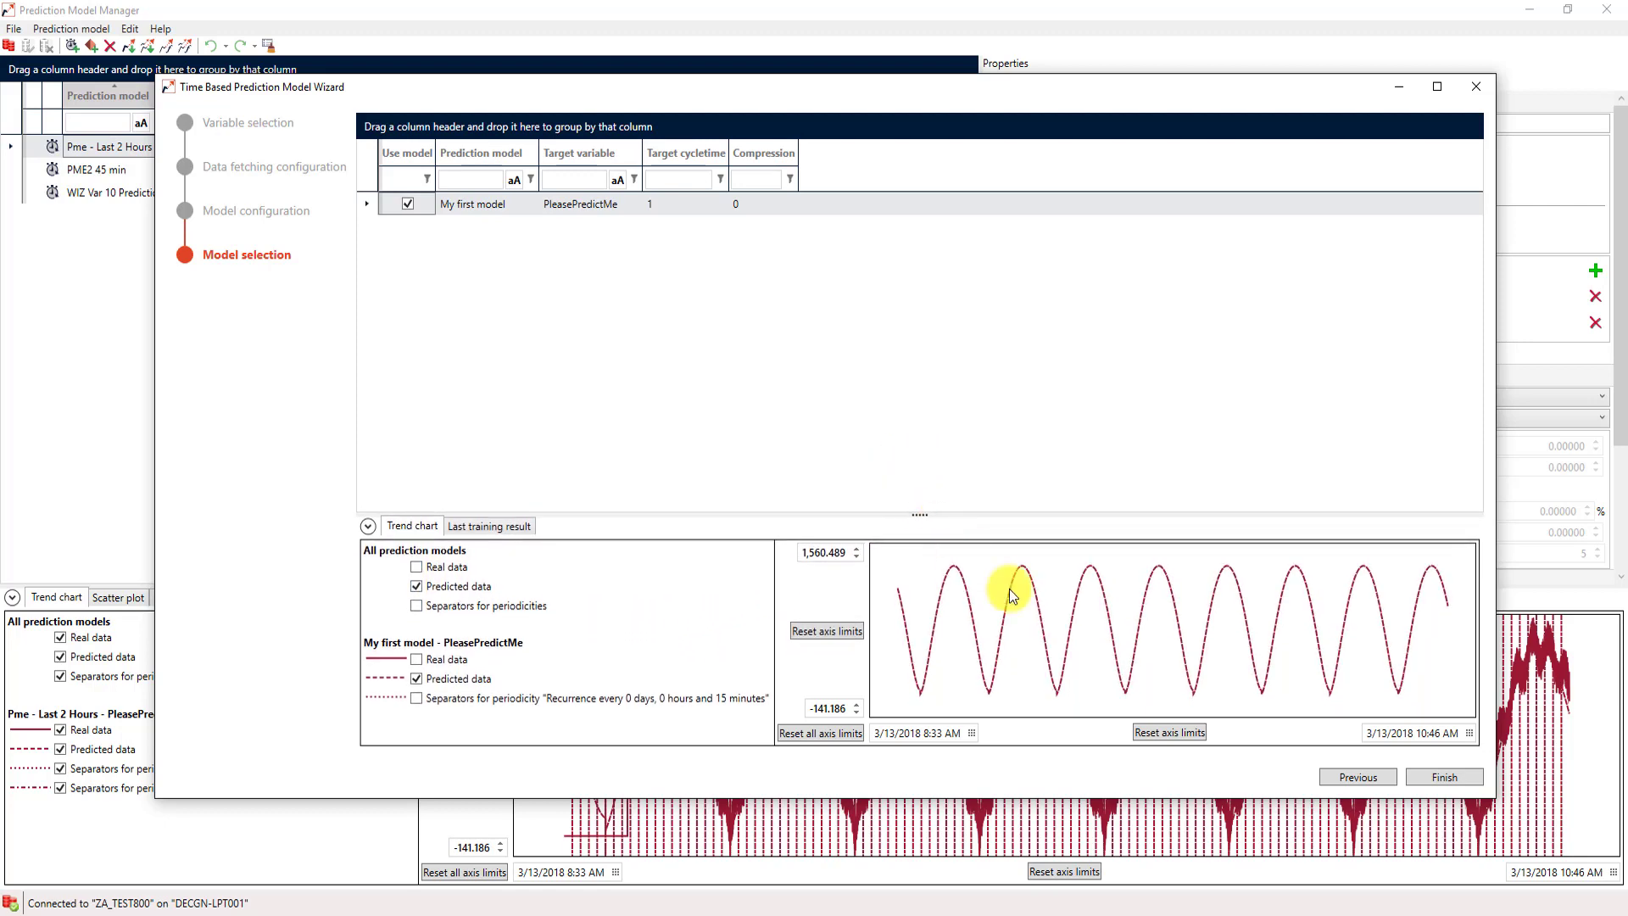
- Finish the wizard and select My first model to see its 2-hour lookback and 15-minute periodicity
left_click(1448, 780)
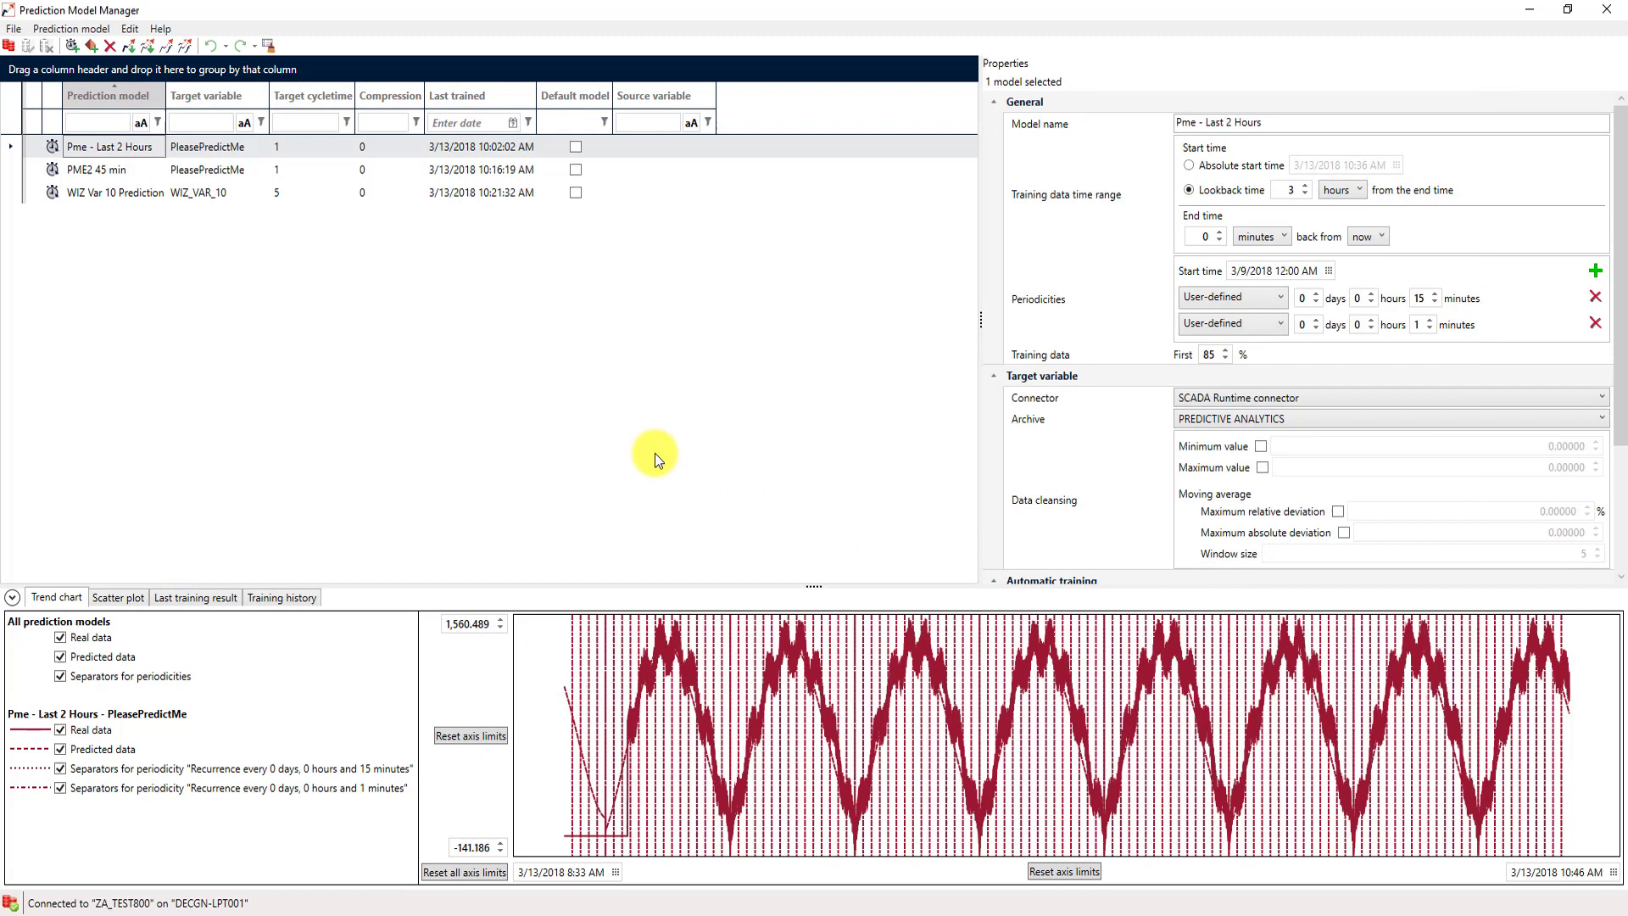
left_click(115, 153)
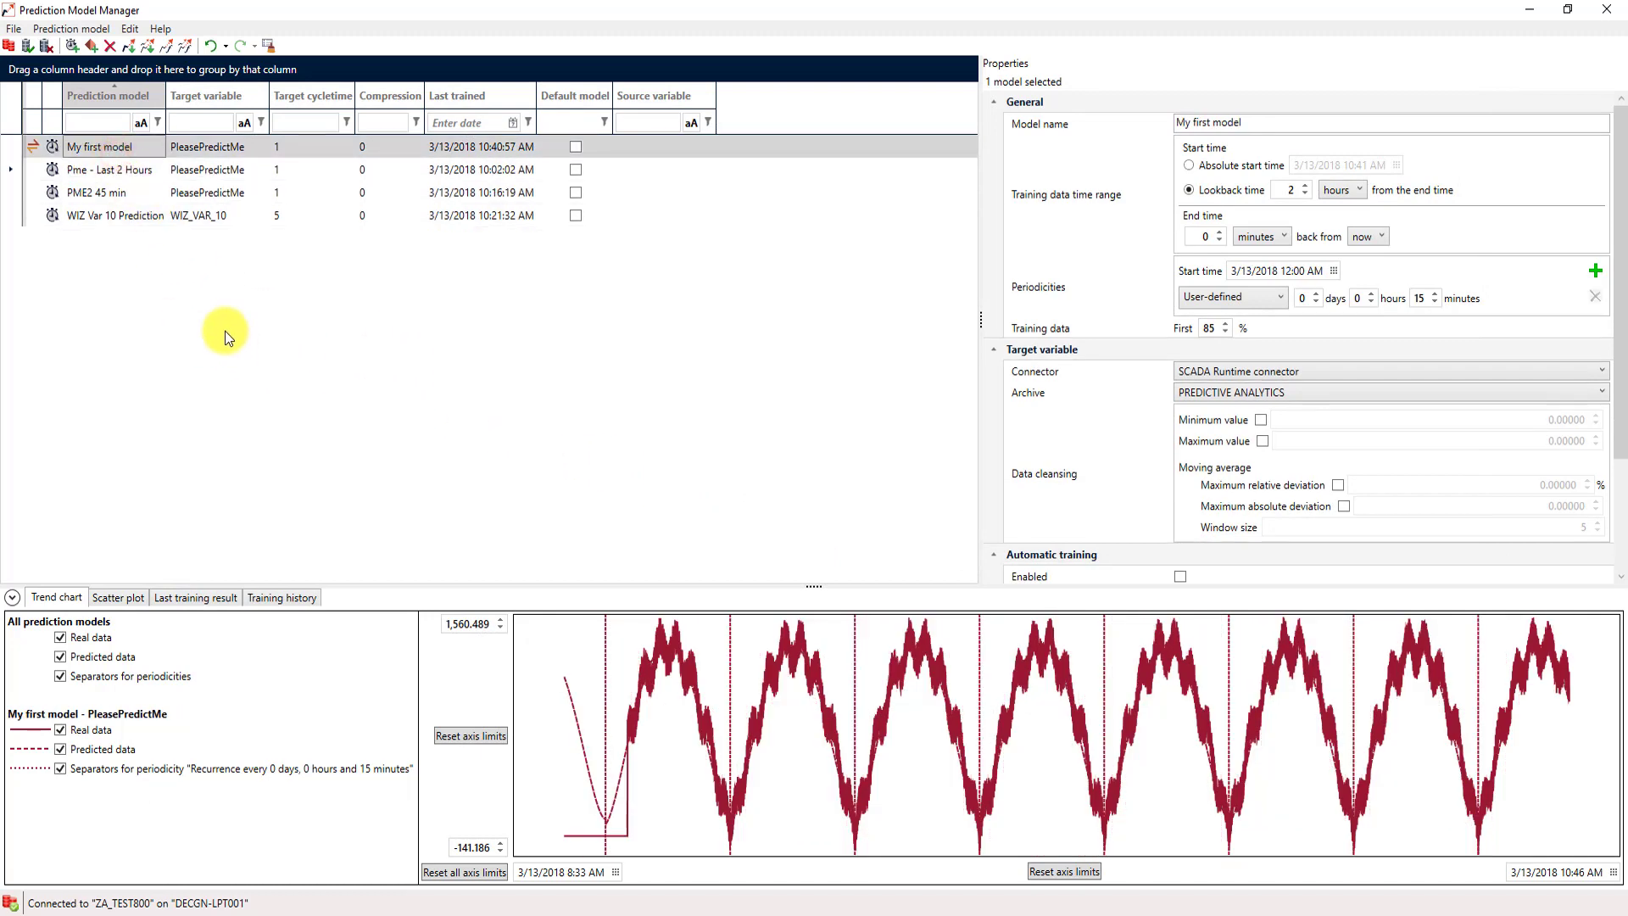